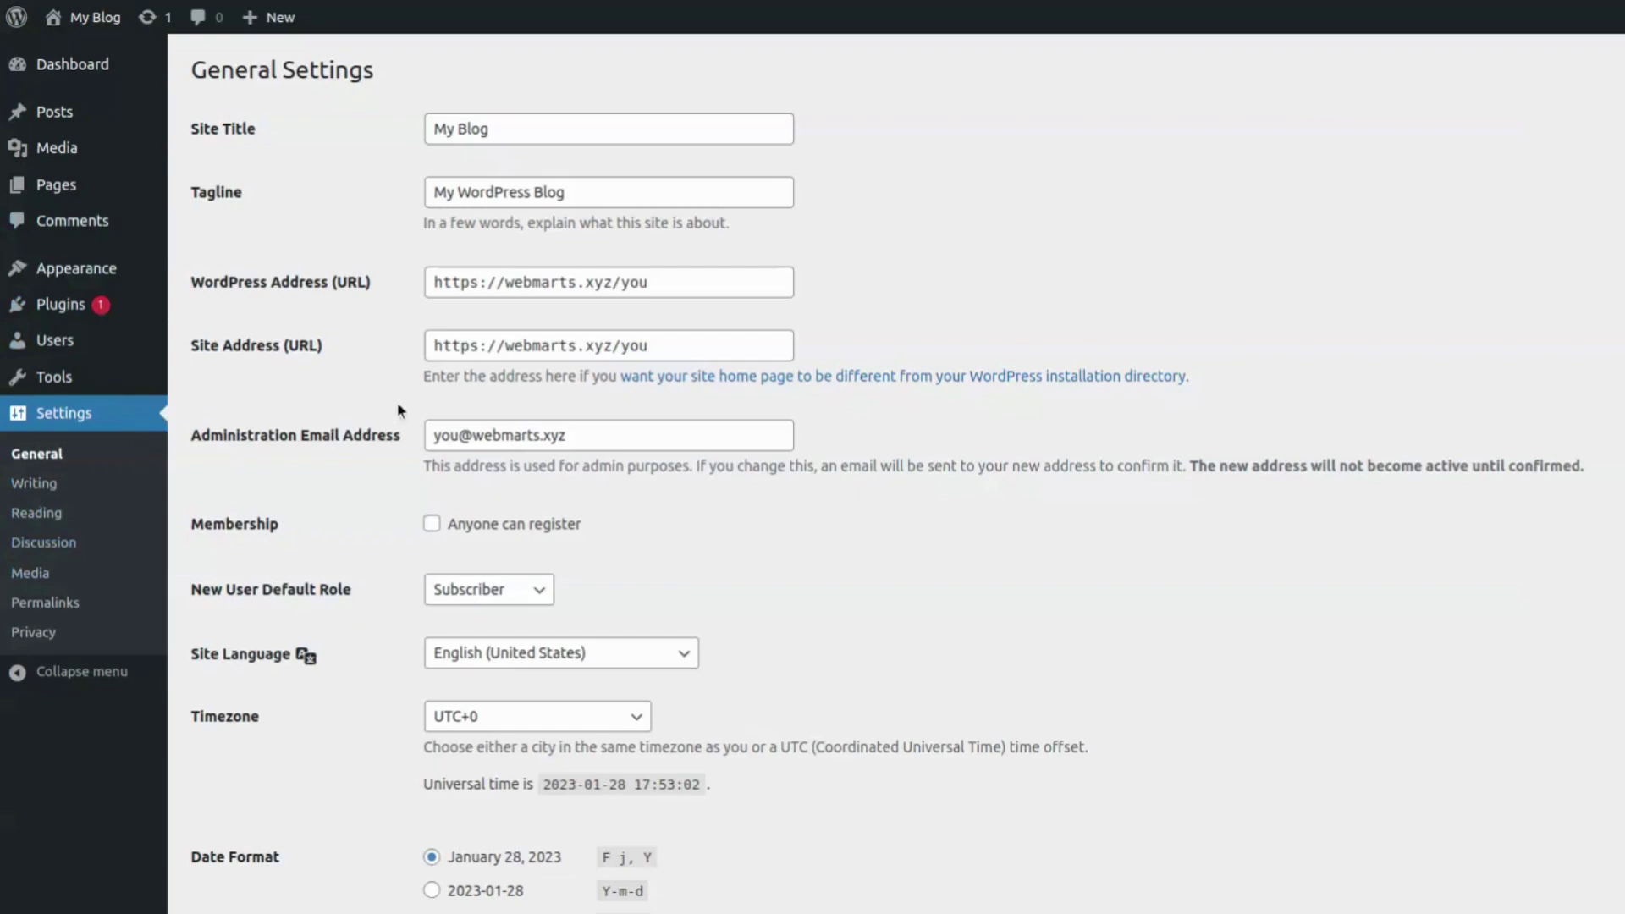
Replace the site title in the General settings with a personal name.
scroll(1252, 335, "down", 3)
scroll(1083, 470, "down", 3)
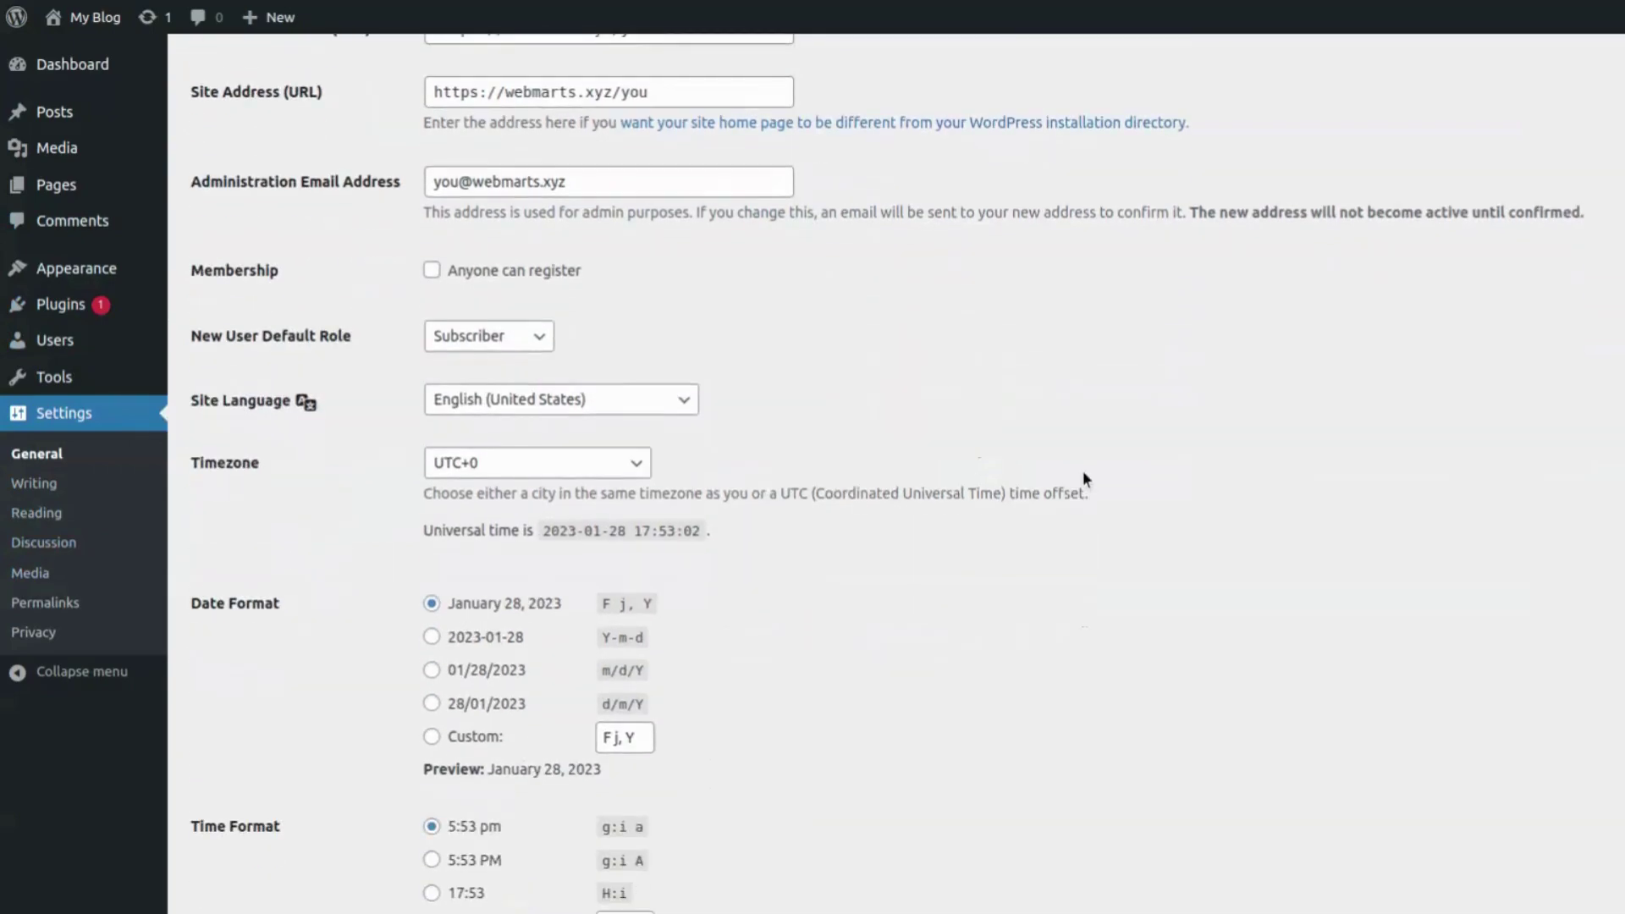
scroll(1083, 470, "up", 6)
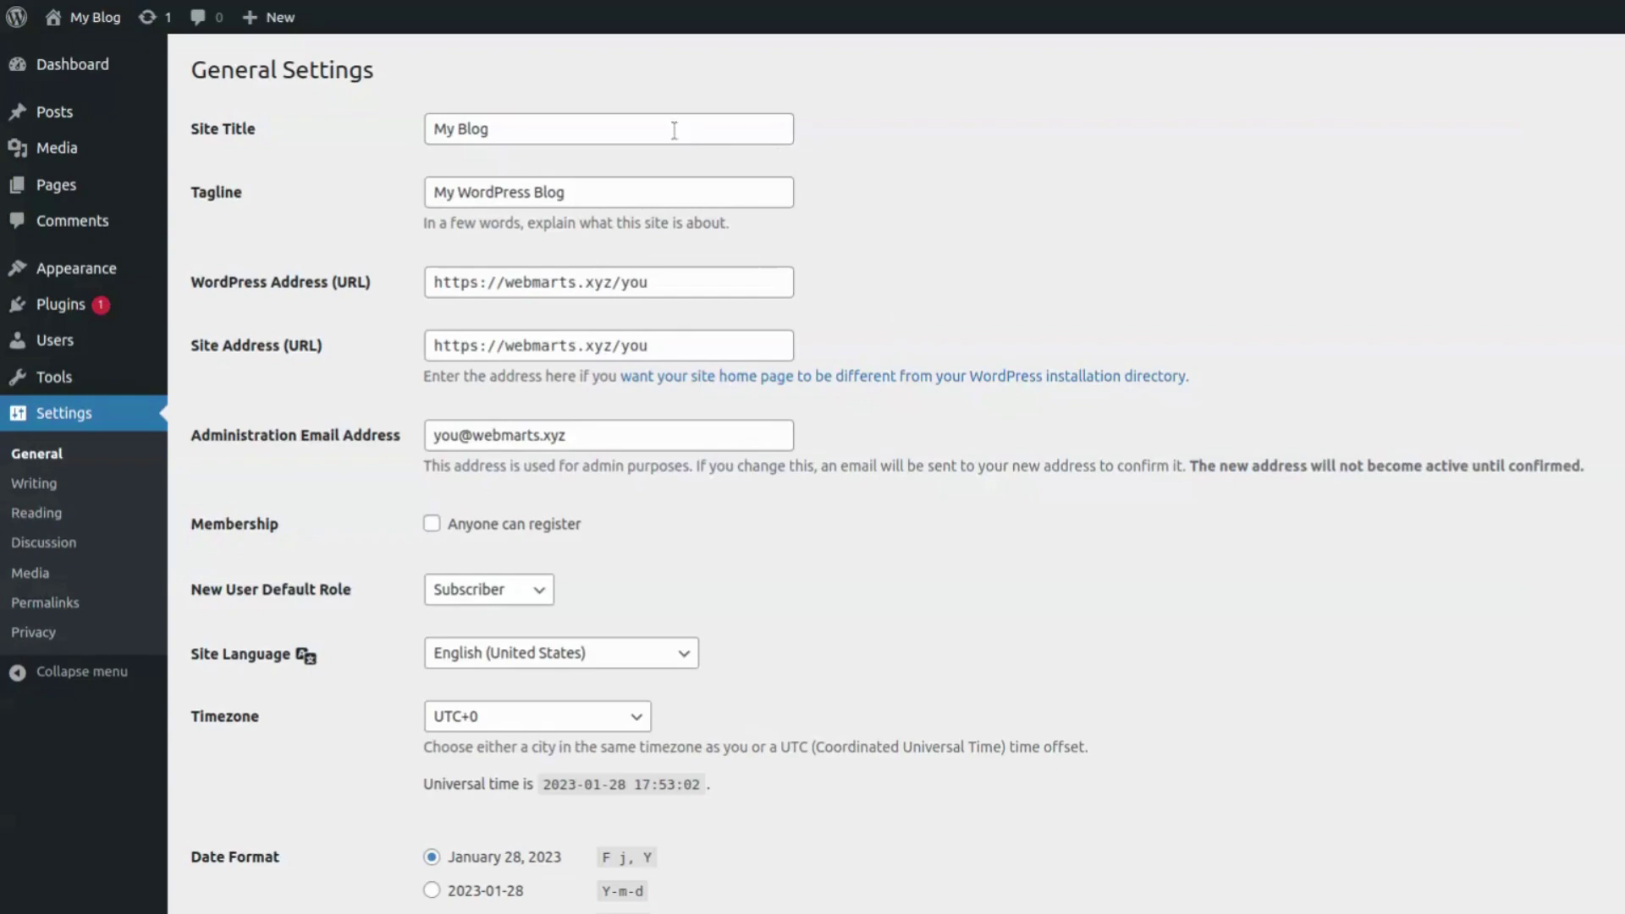
left_click(570, 131)
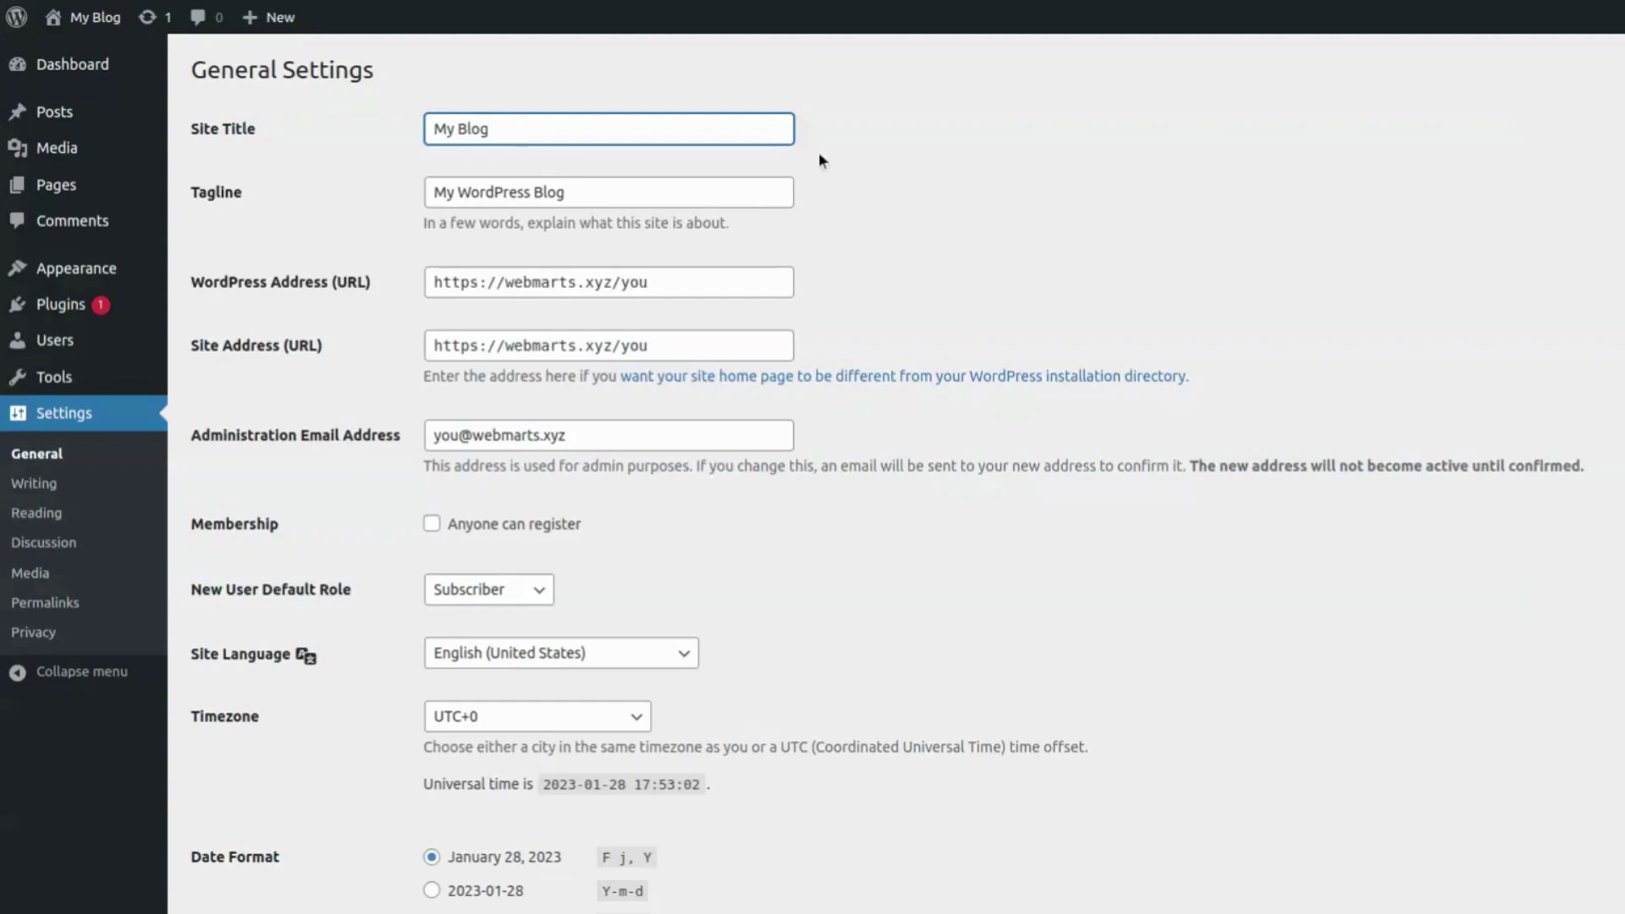
left_click_drag(488, 131, 429, 136)
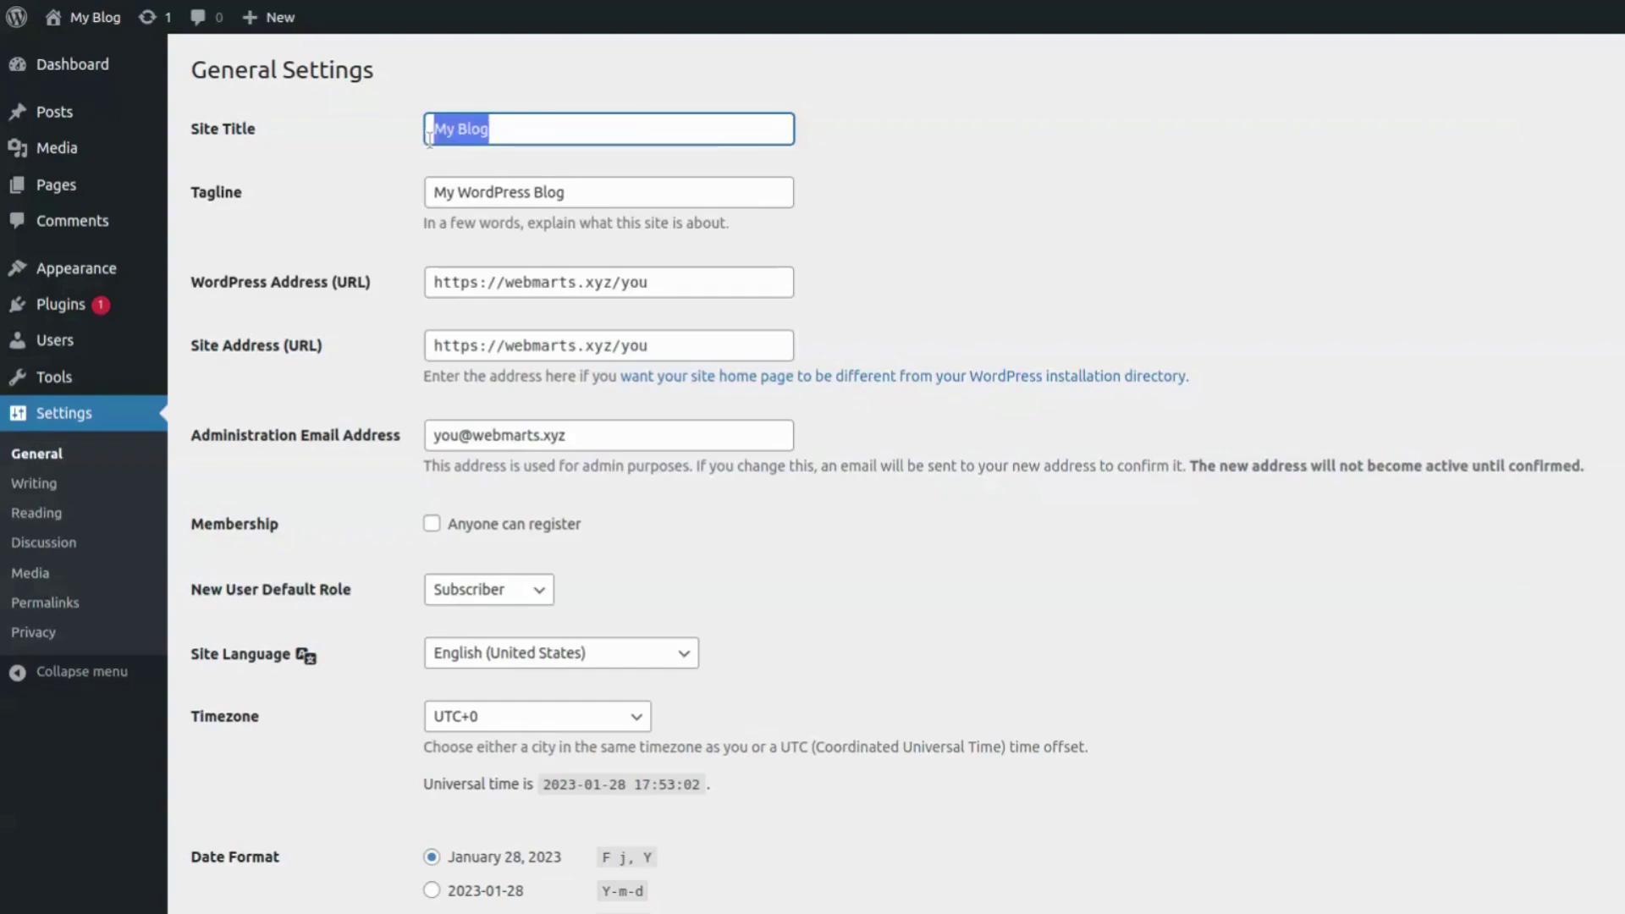
type("Kumar")
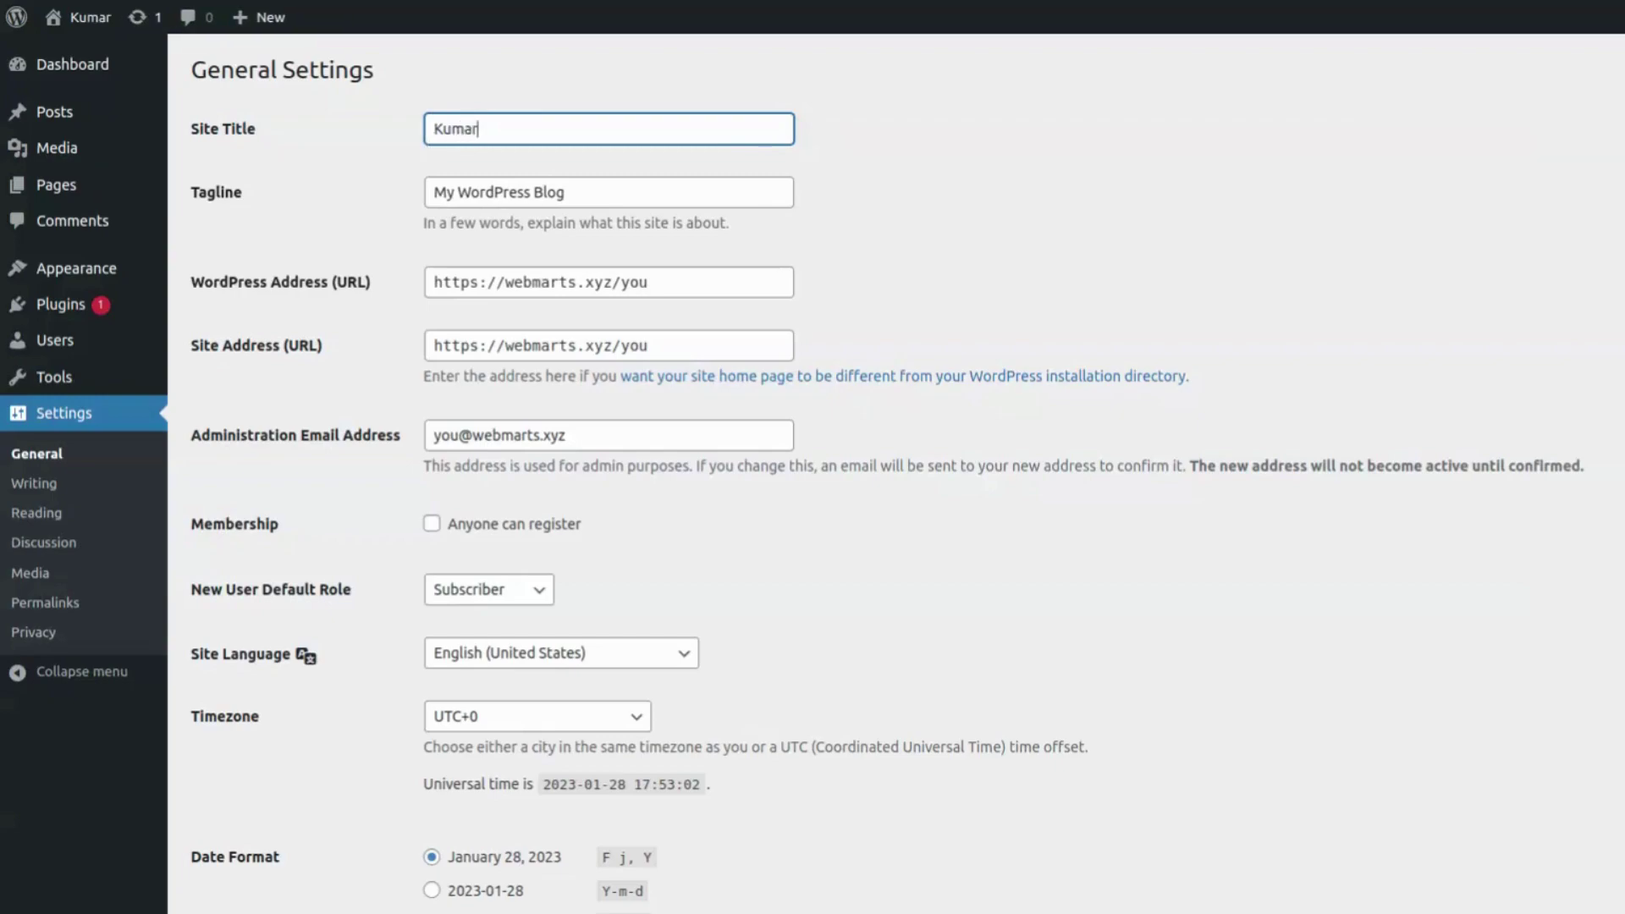
left_click(783, 187)
left_click(953, 213)
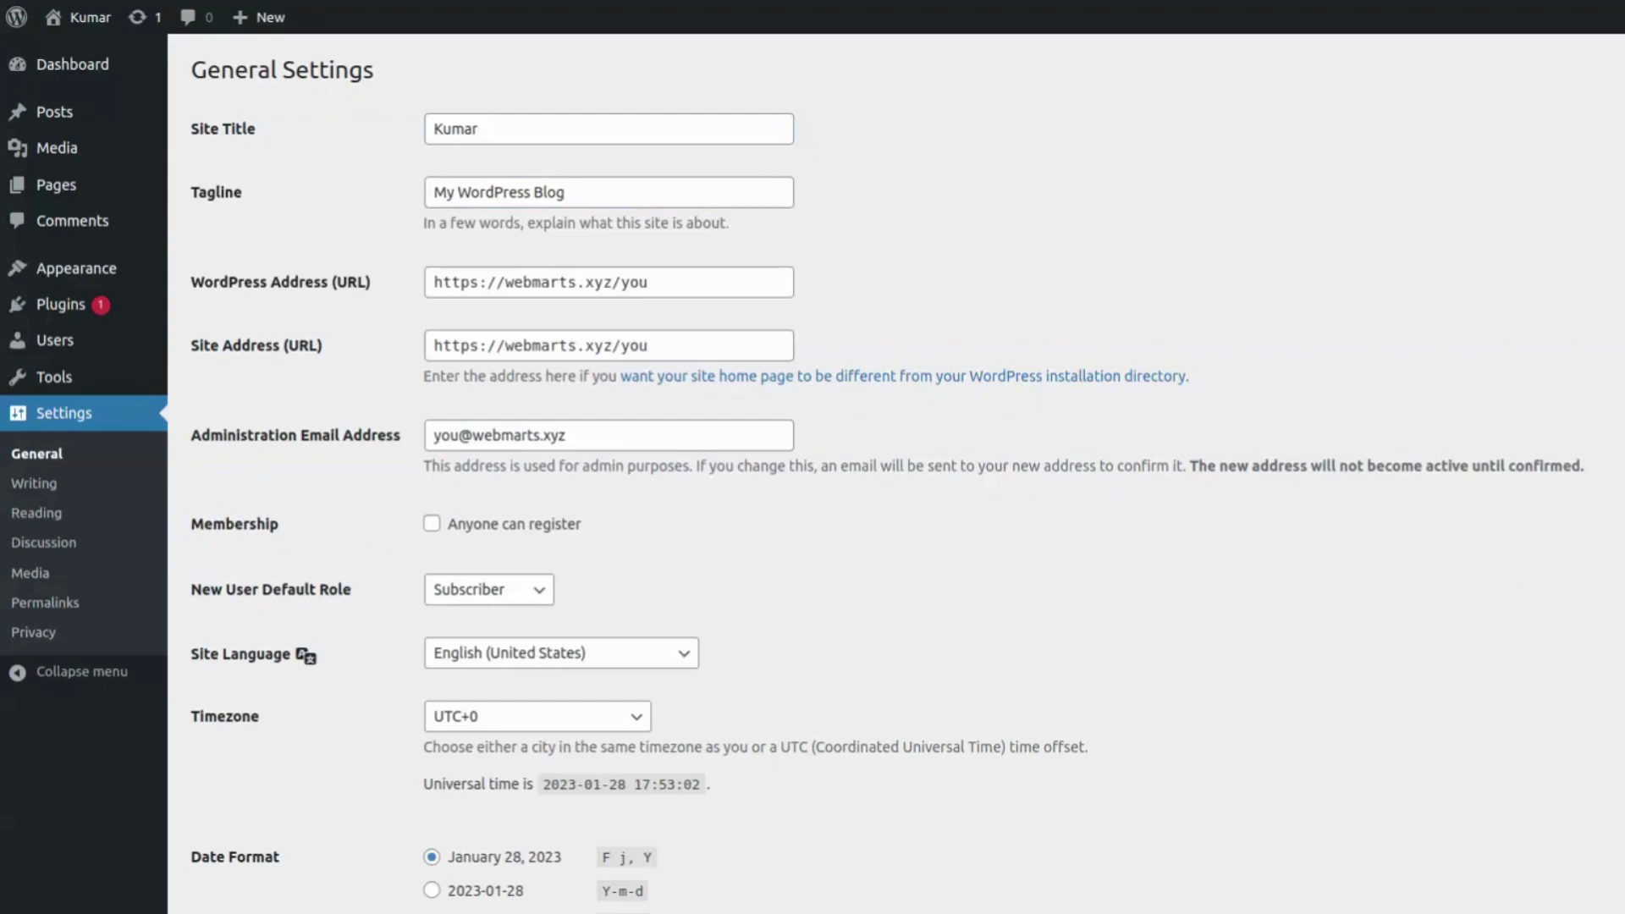
Examine the tagline, WordPress address, site address and administration email fields in the General settings.
left_click(715, 186)
left_click(892, 250)
left_click(671, 282)
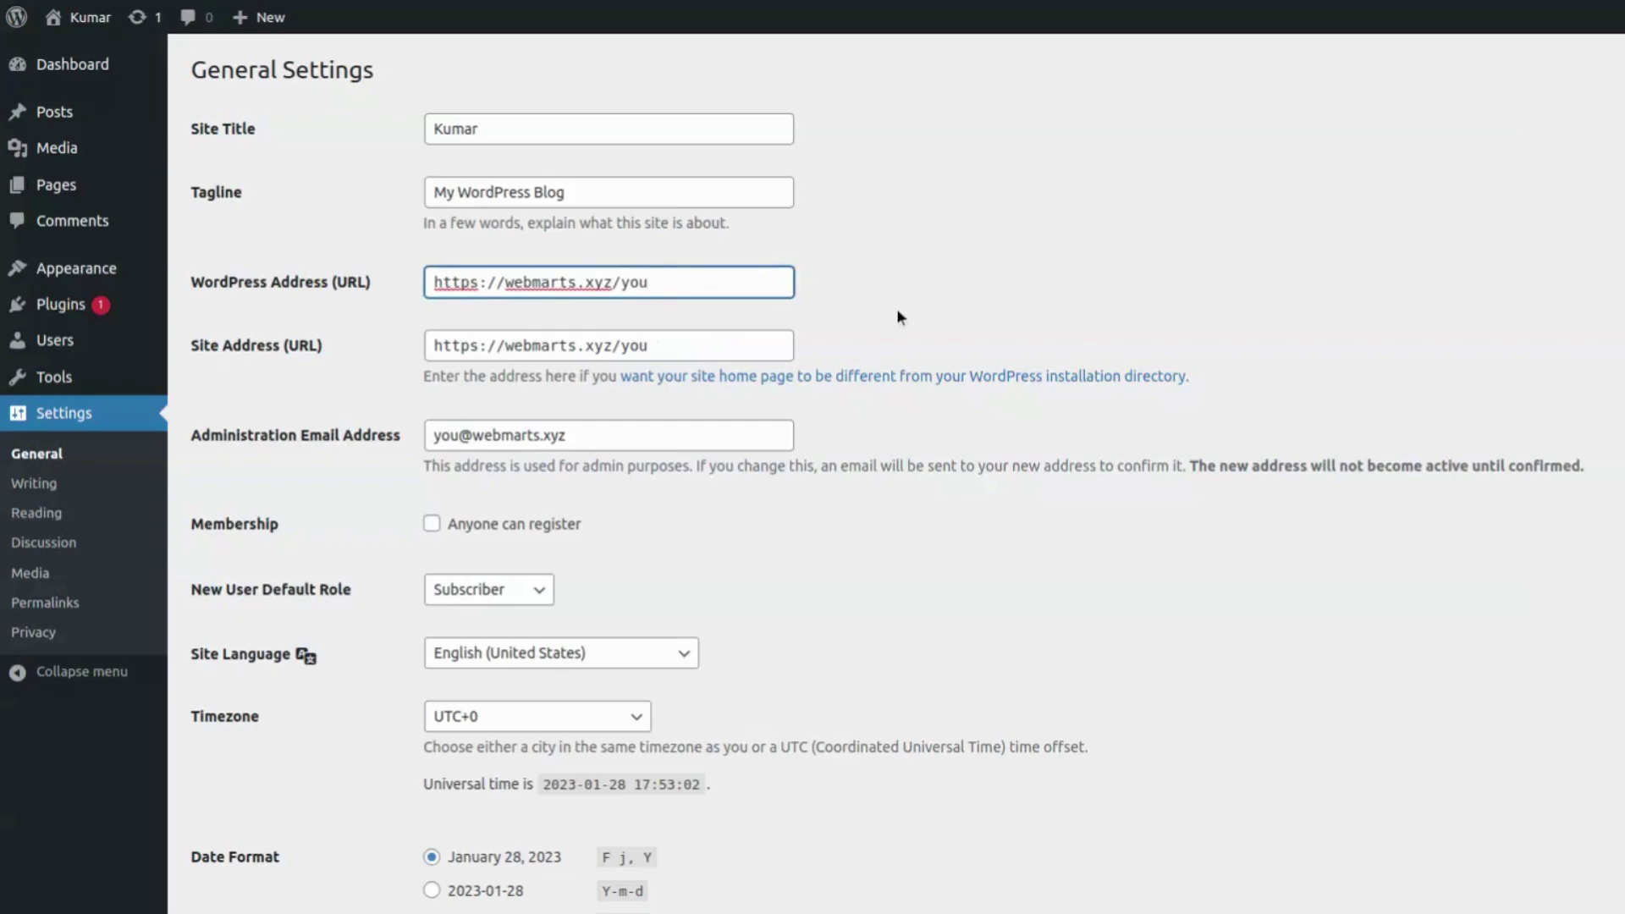
left_click(901, 318)
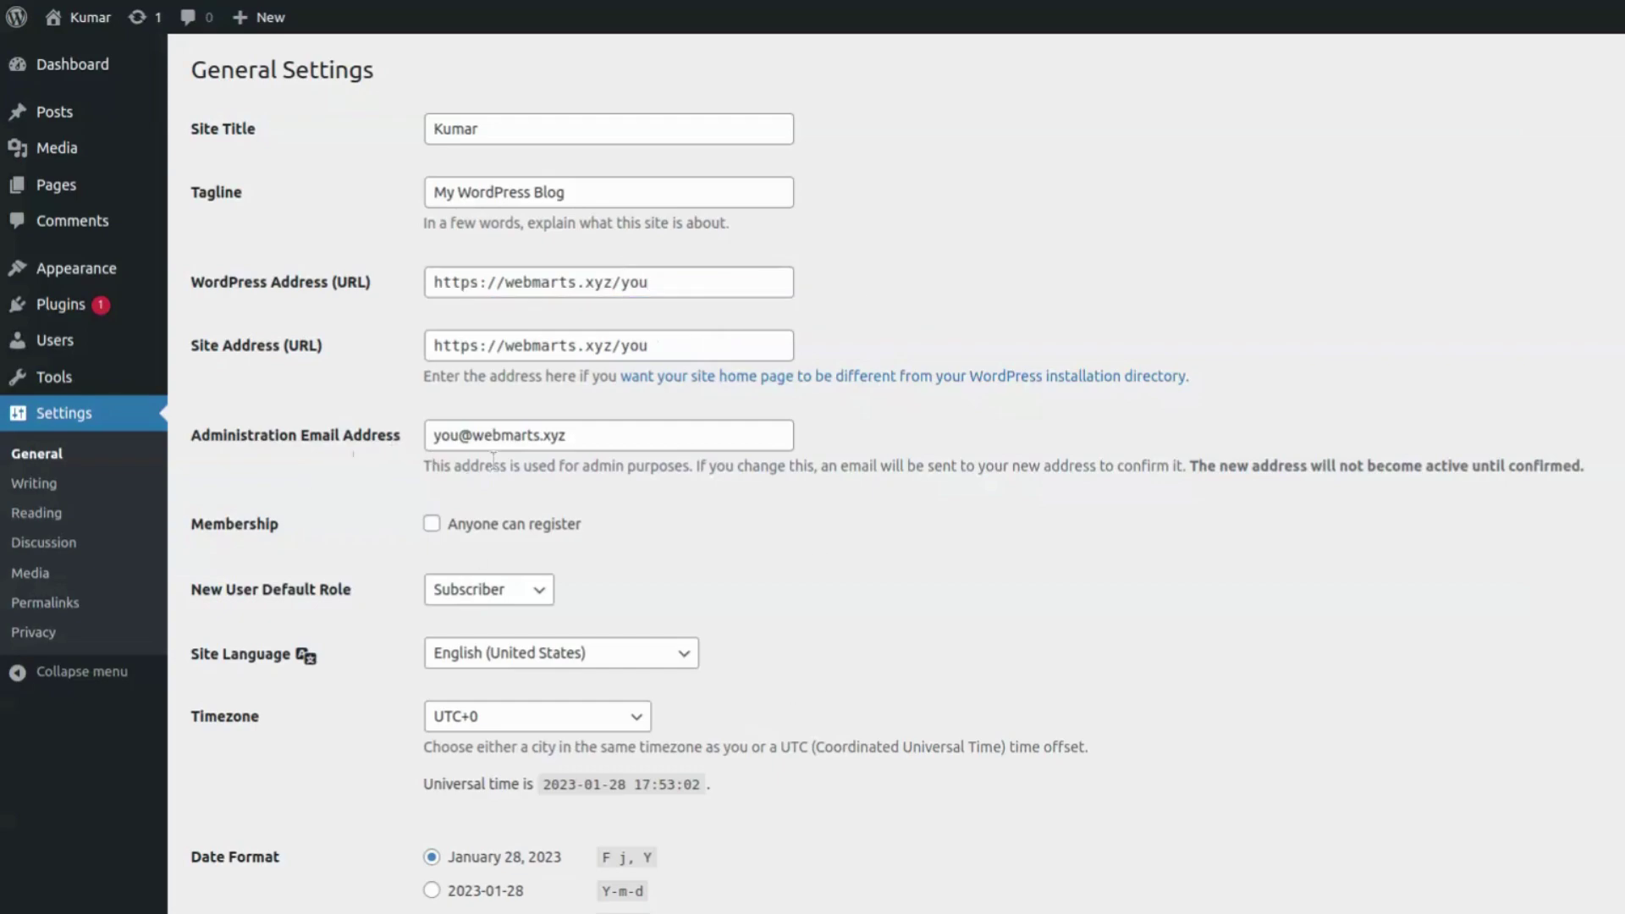
double_click(584, 437)
left_click(779, 495)
scroll(983, 533, "down", 5)
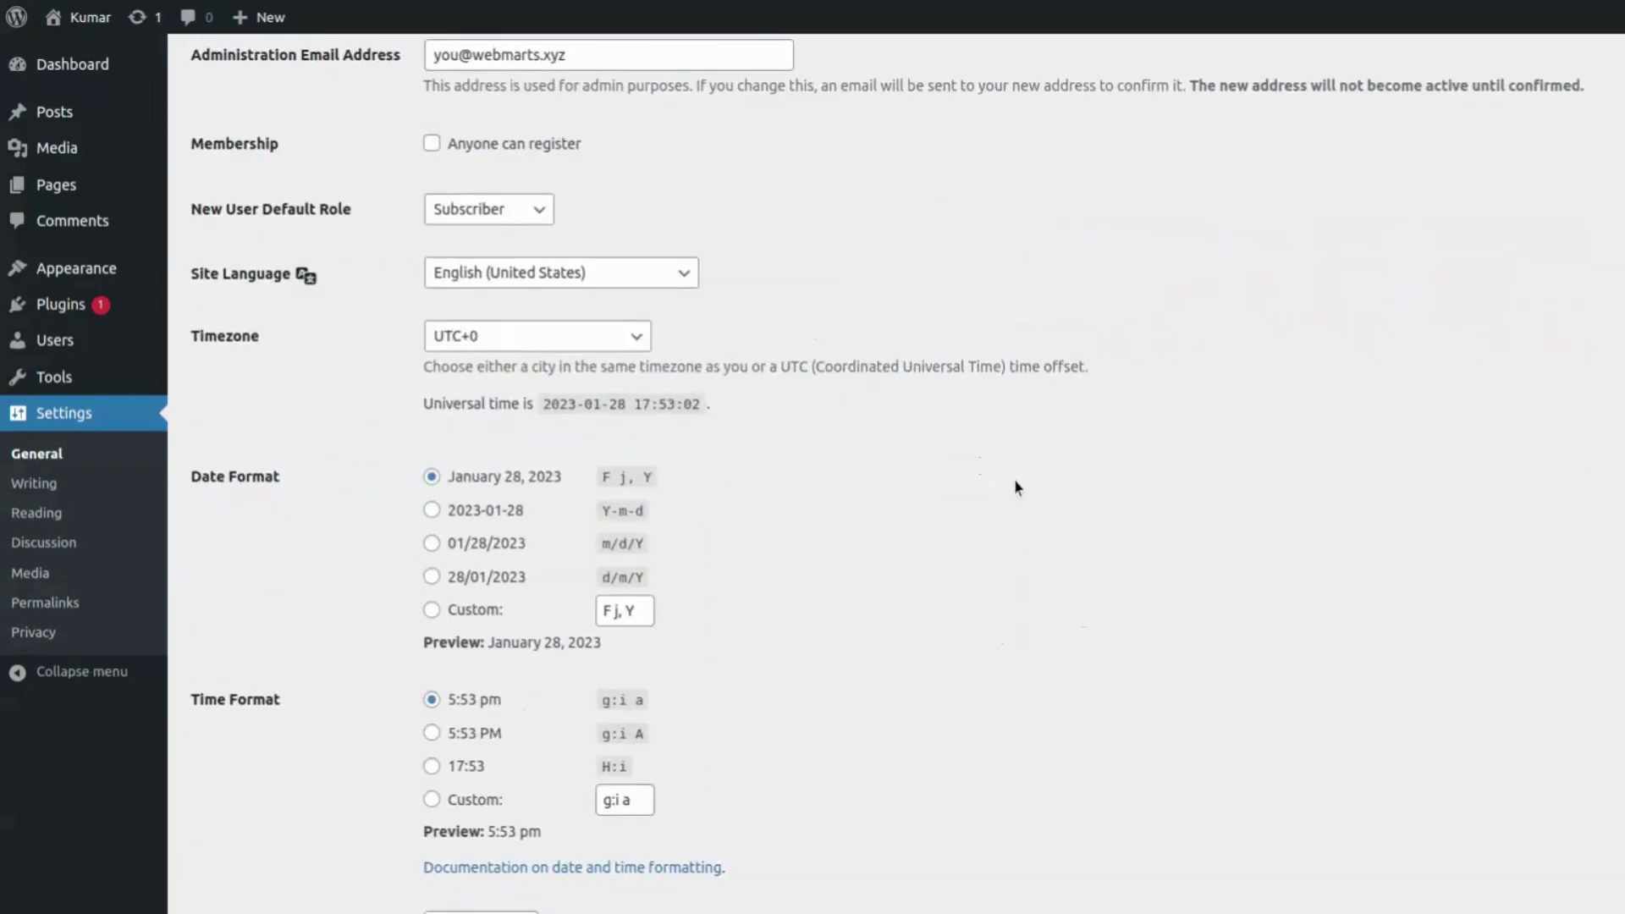
Set the new user default role to Administrator.
scroll(1018, 467, "up", 2)
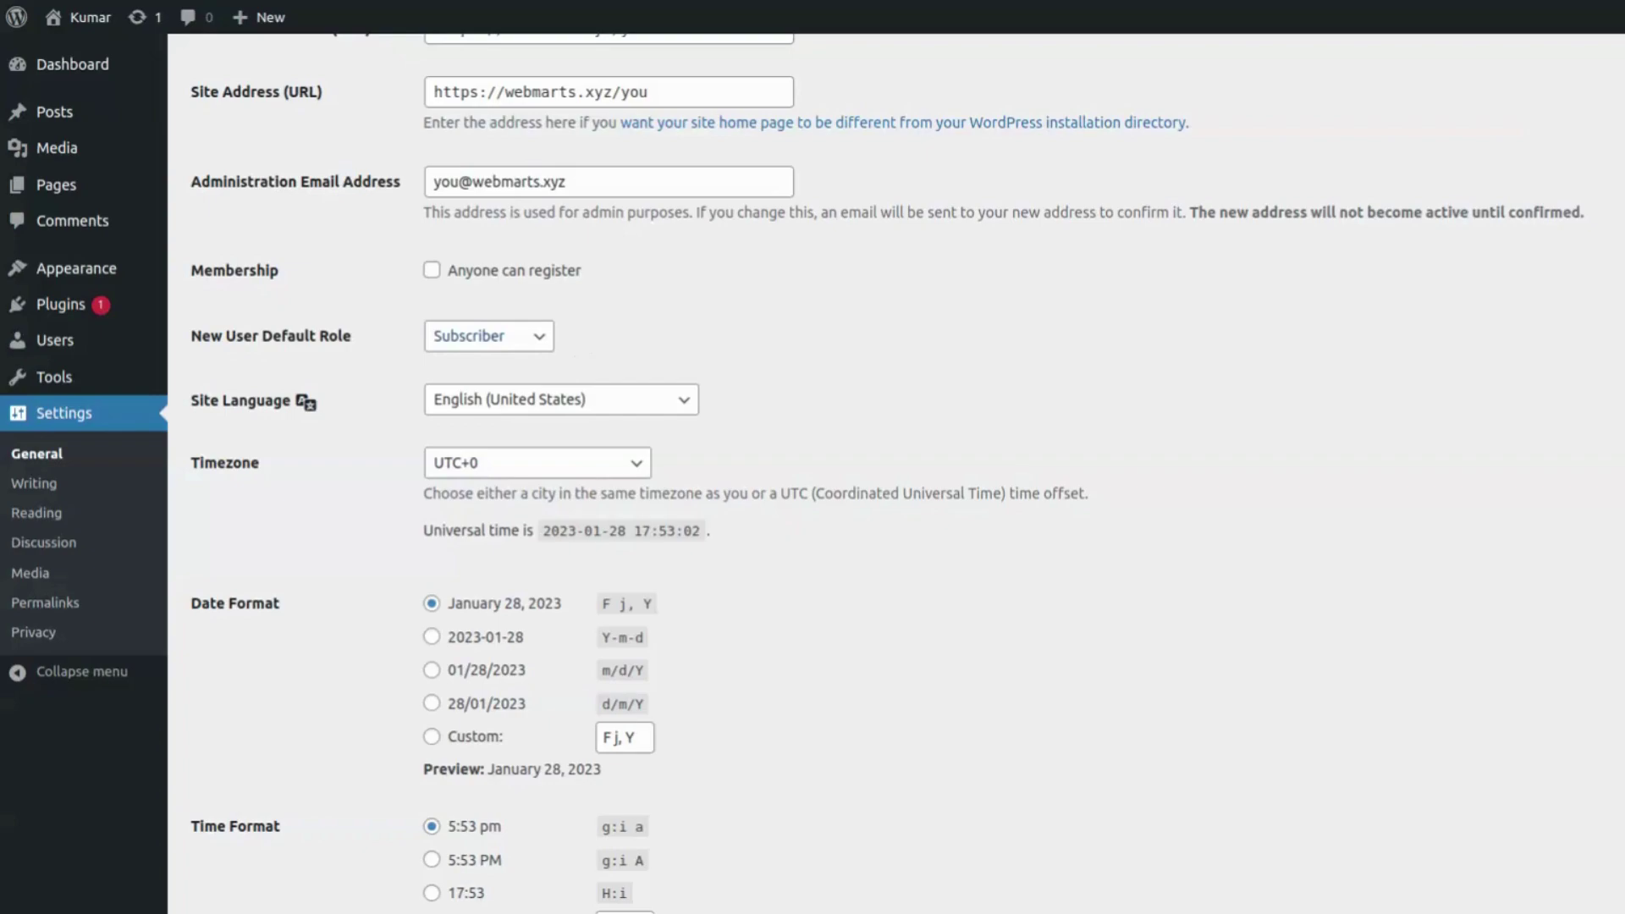
left_click(514, 359)
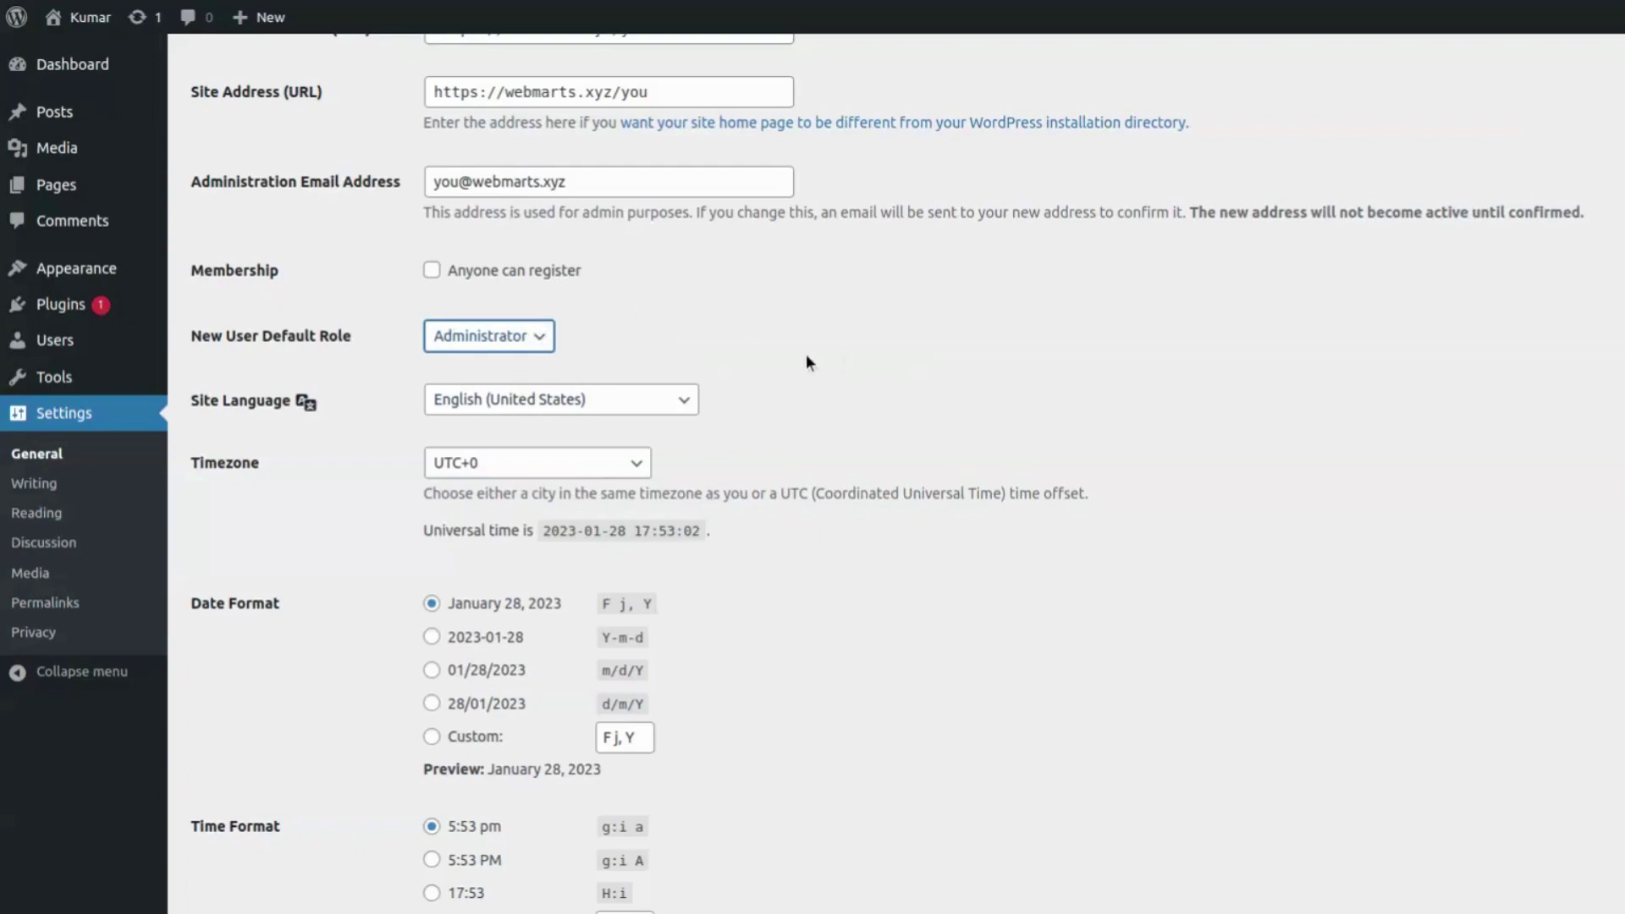
left_click(537, 338)
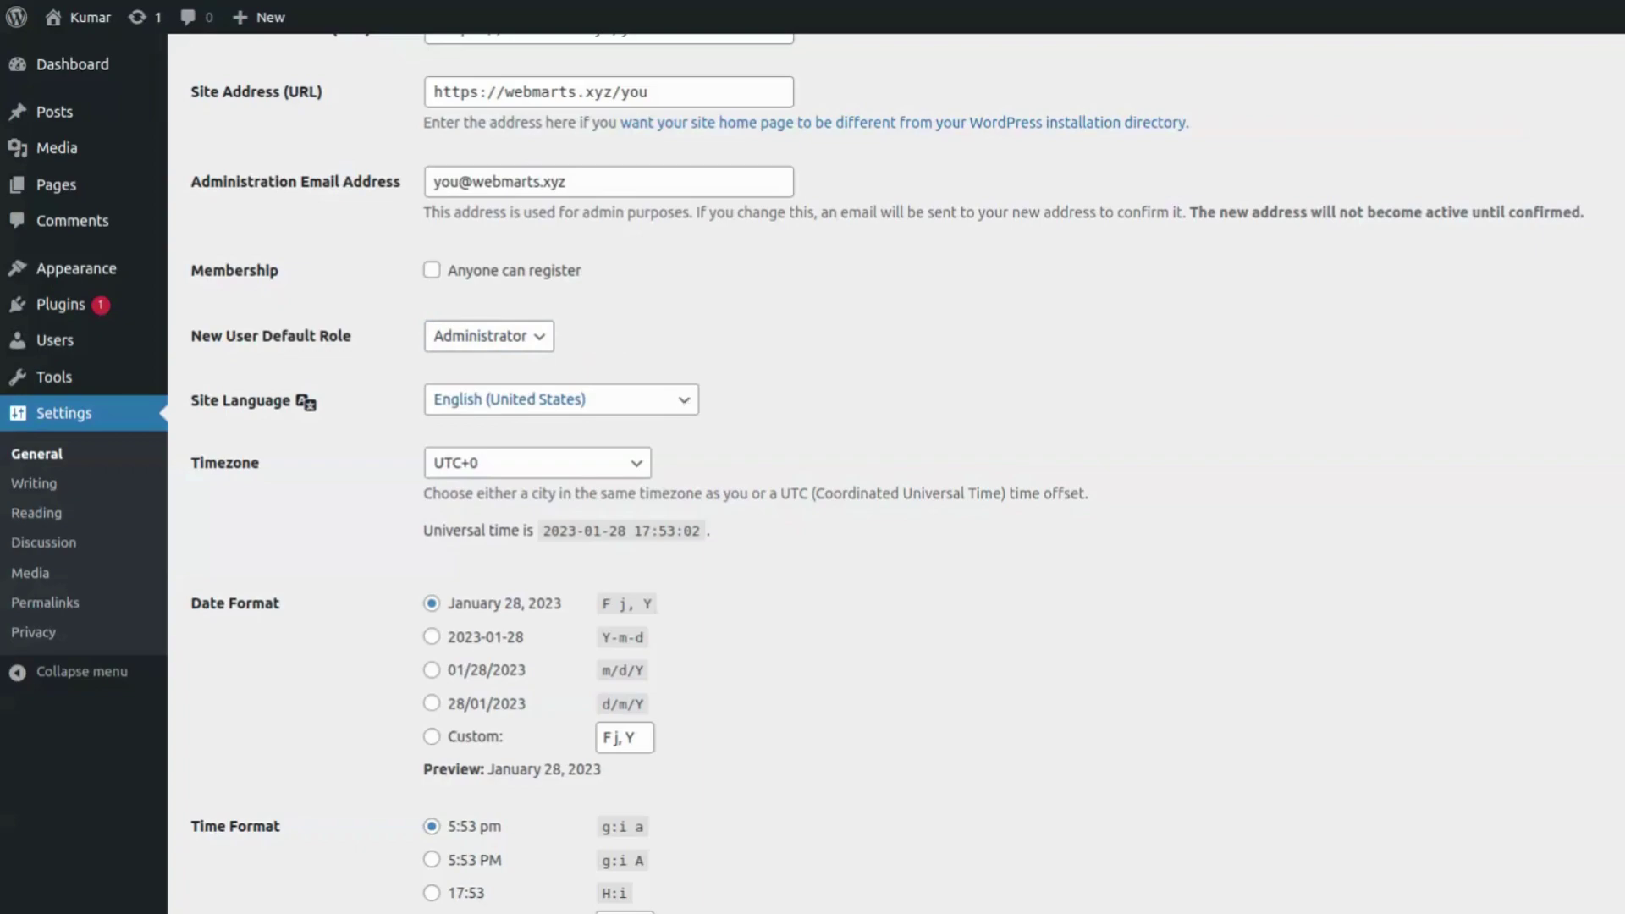
Review the site language, timezone, date format, time format and week start options in the General settings.
left_click(921, 398)
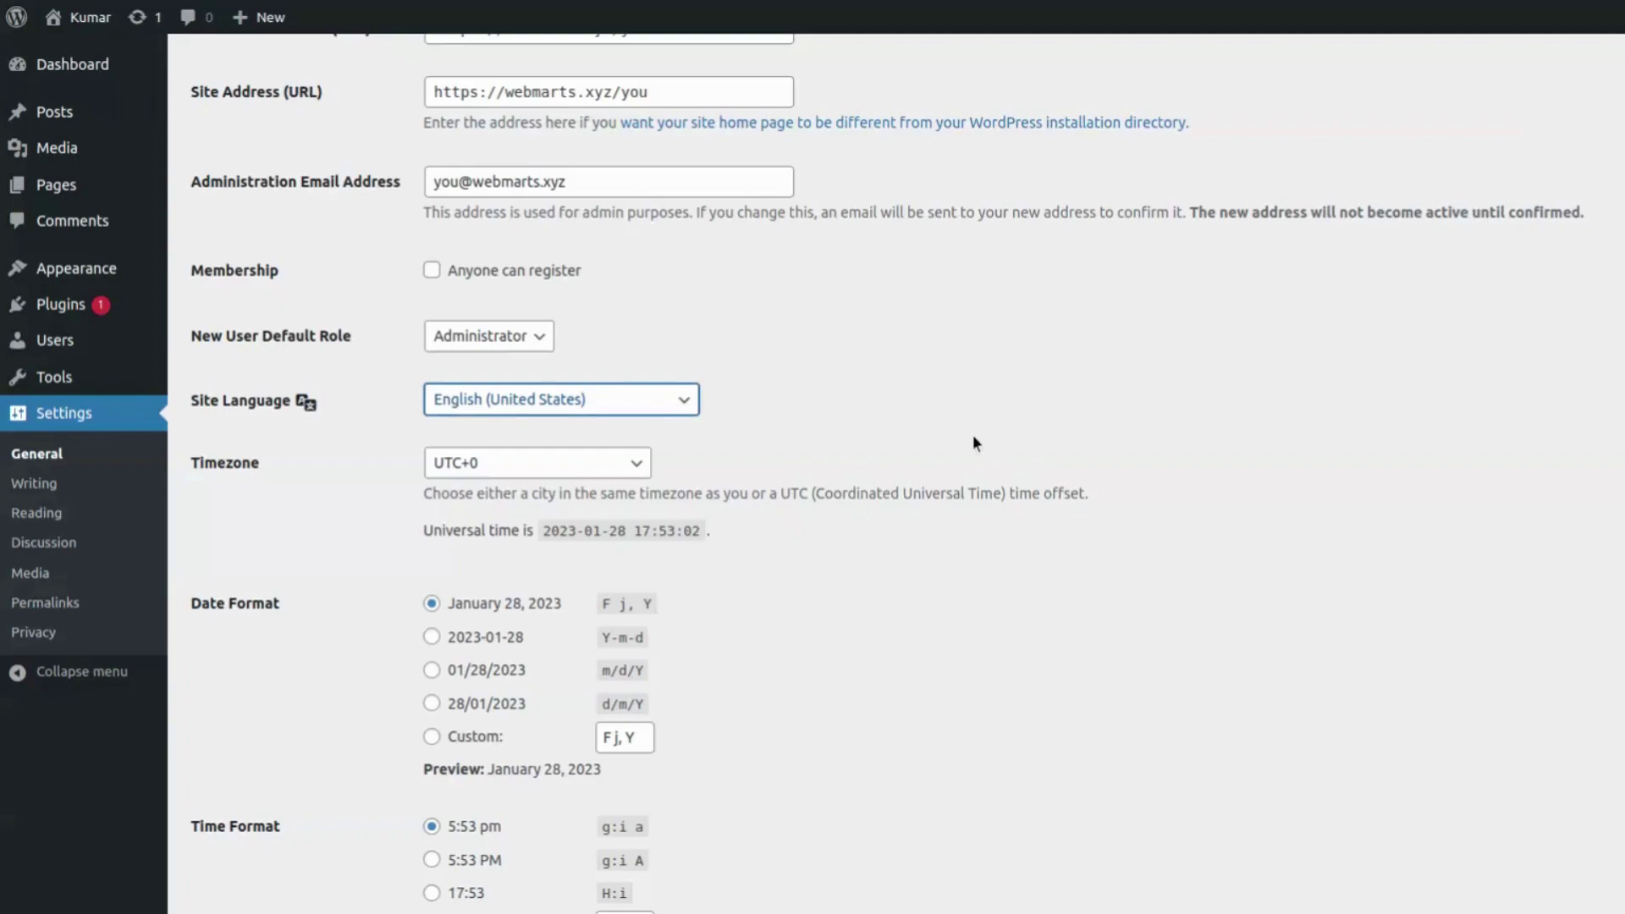
scroll(921, 482, "down", 2)
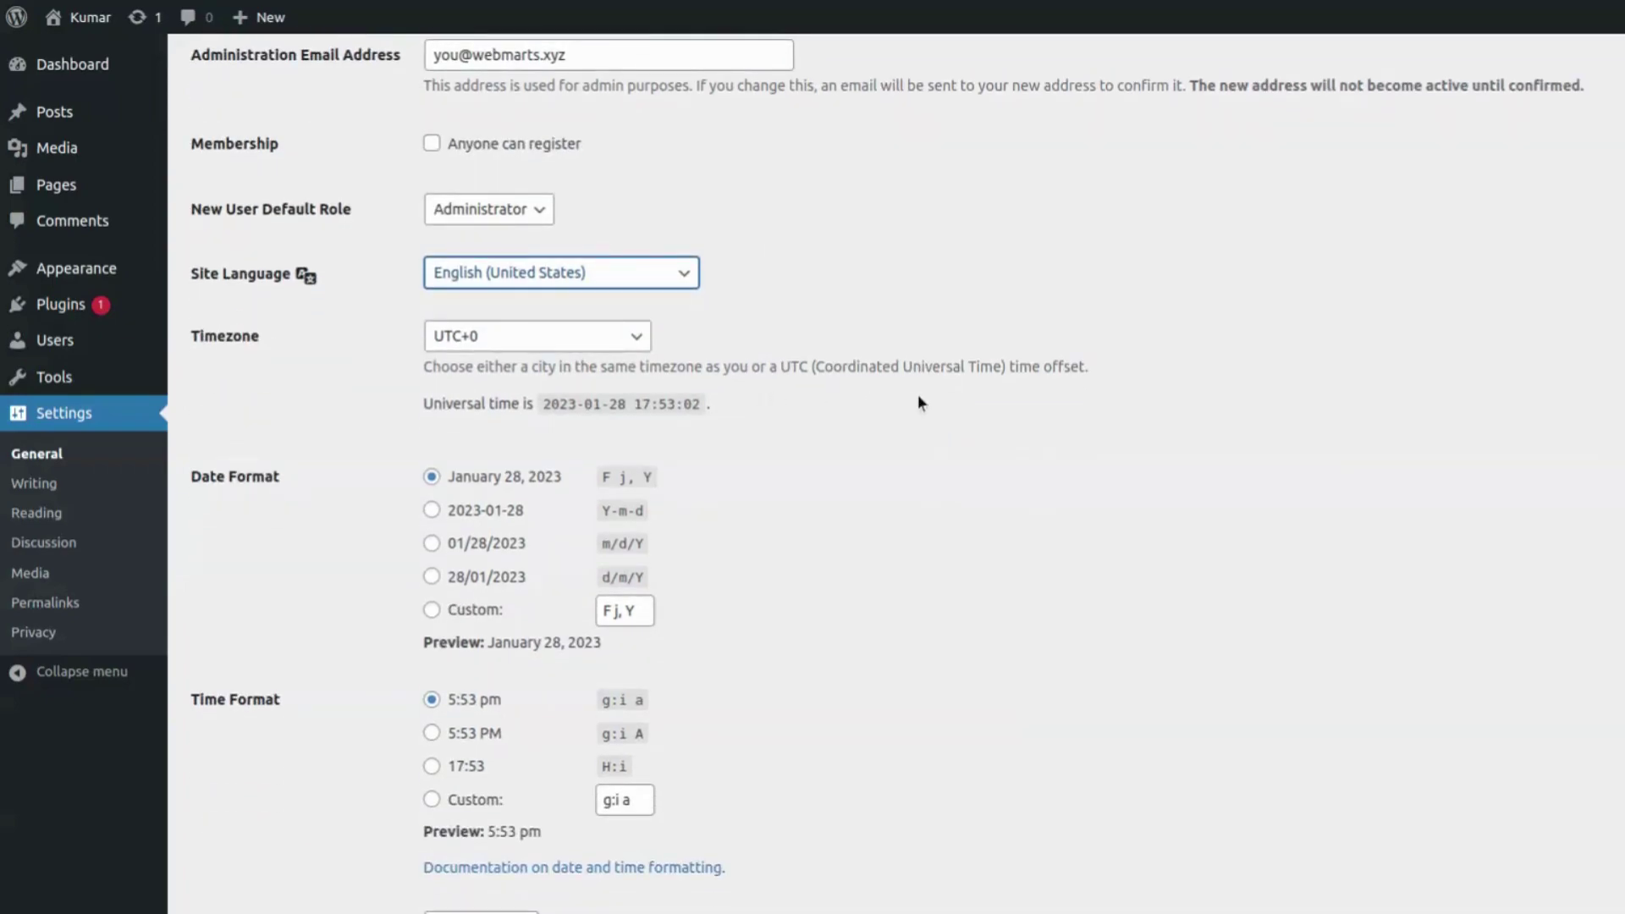
scroll(1007, 578, "down", 3)
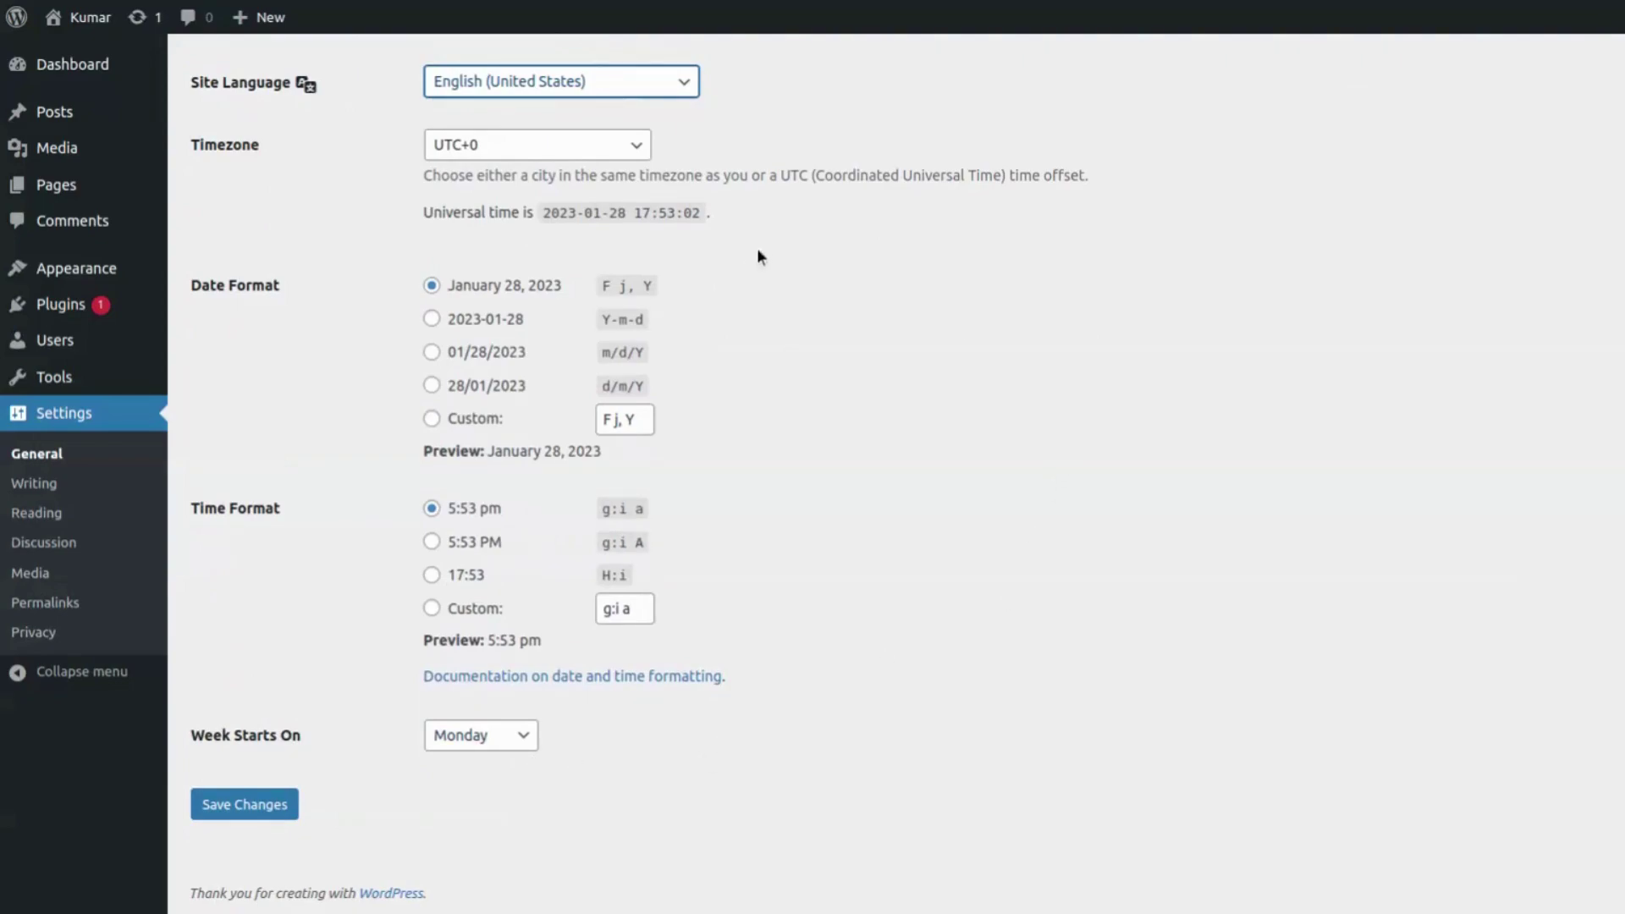
scroll(775, 306, "up", 7)
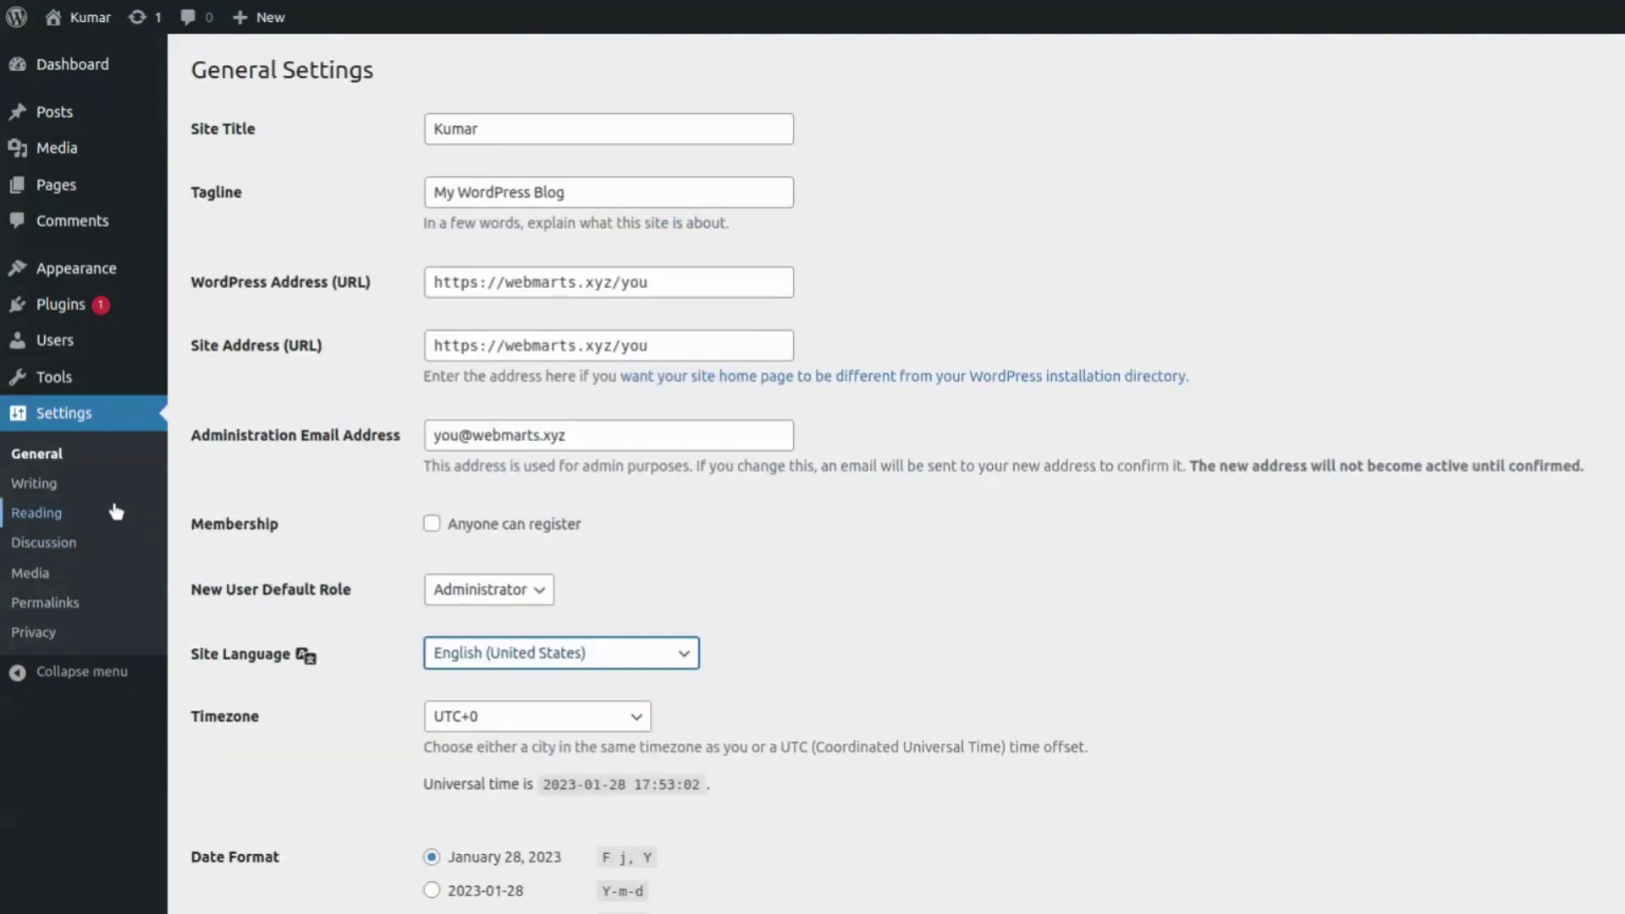
Open the Writing settings and examine the default post category, post format, post-via-email and default mail category options.
left_click(42, 495)
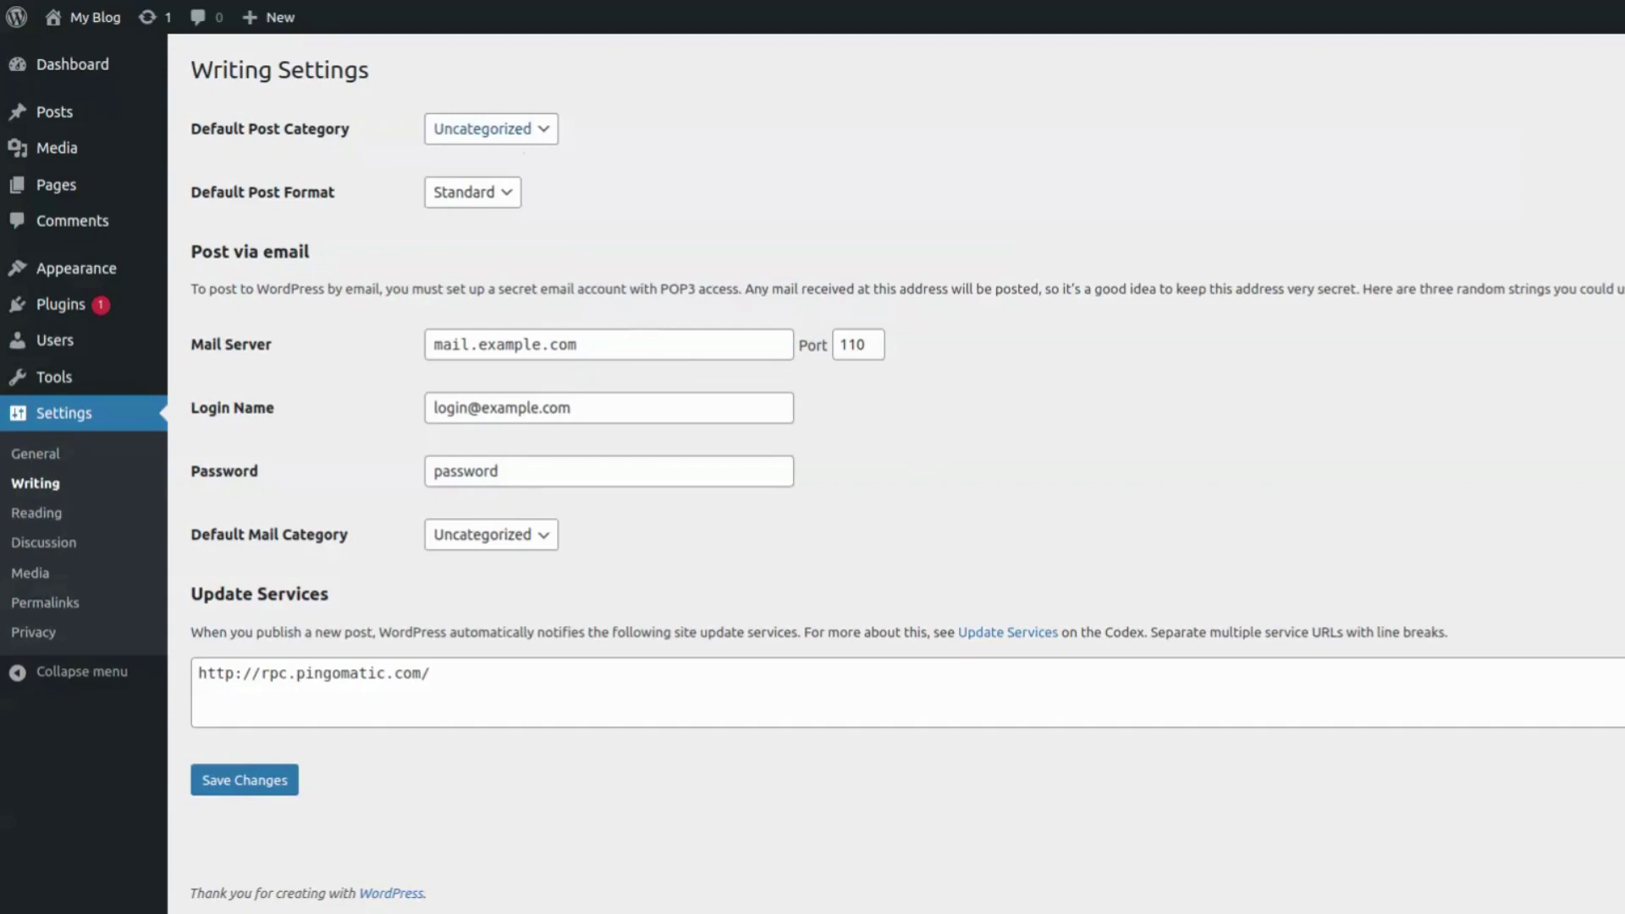
left_click(693, 219)
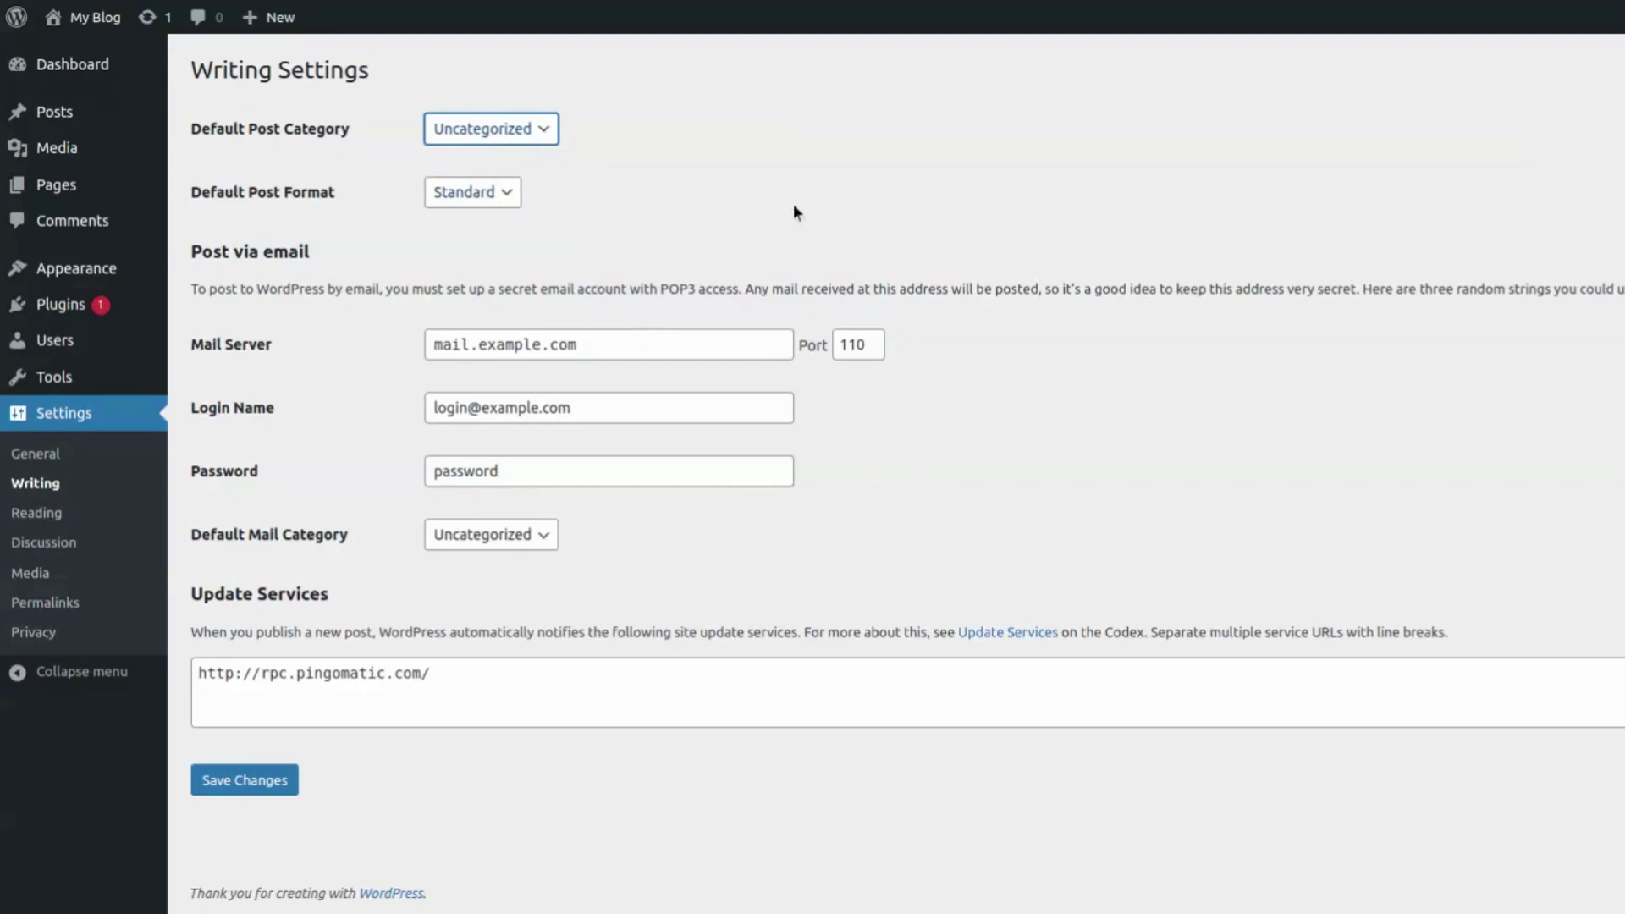
left_click(545, 136)
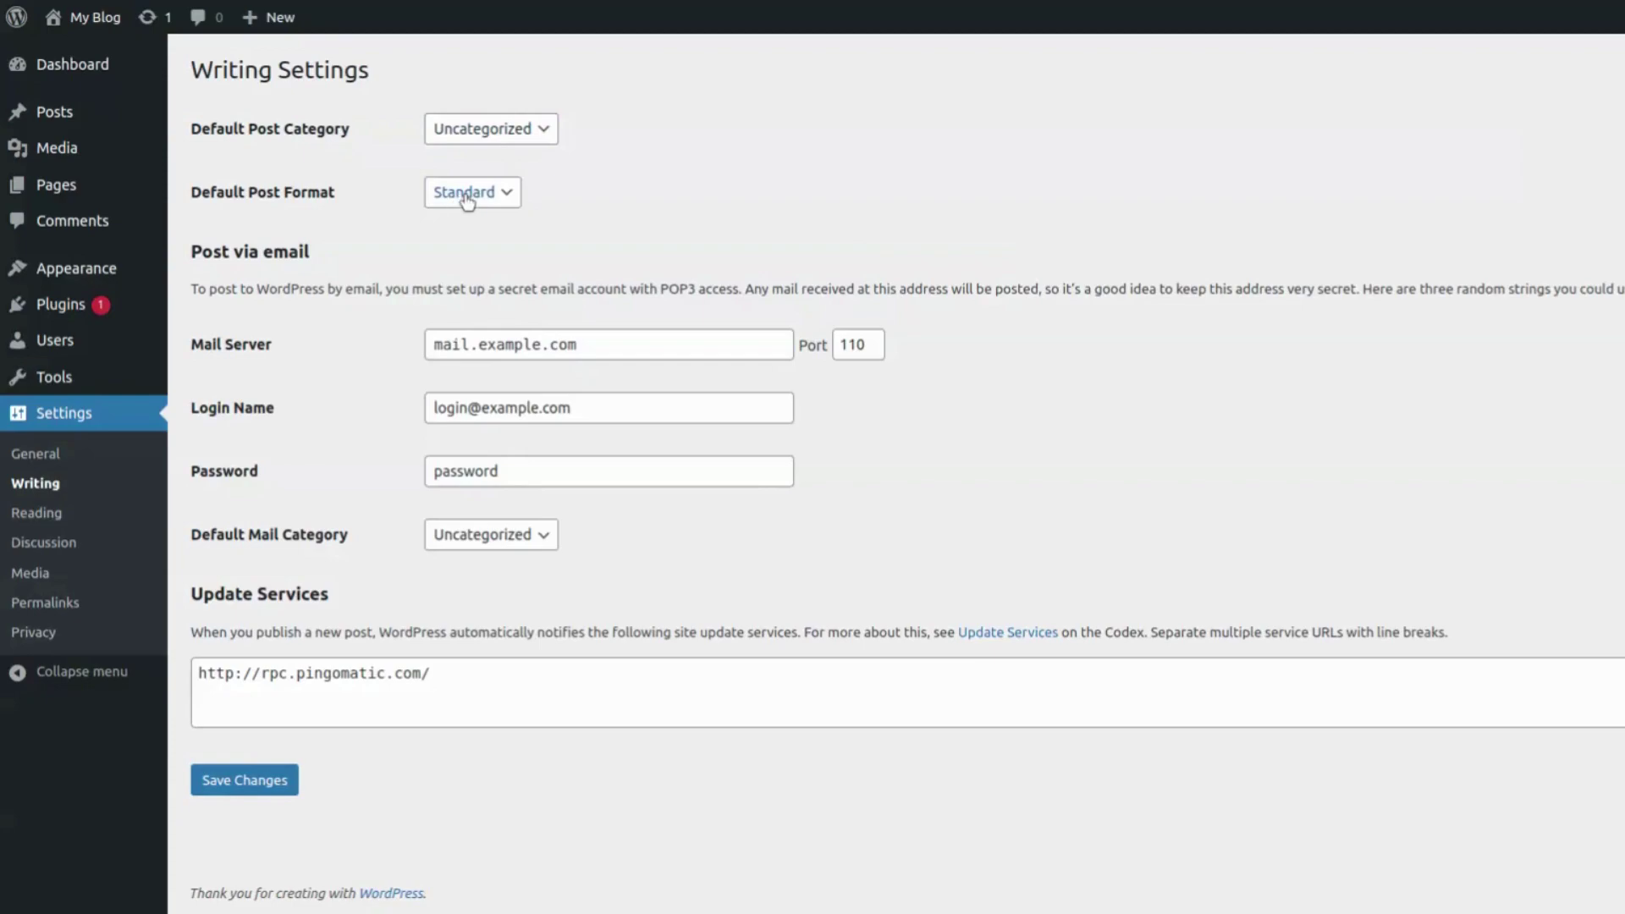
left_click(619, 201)
left_click(722, 474)
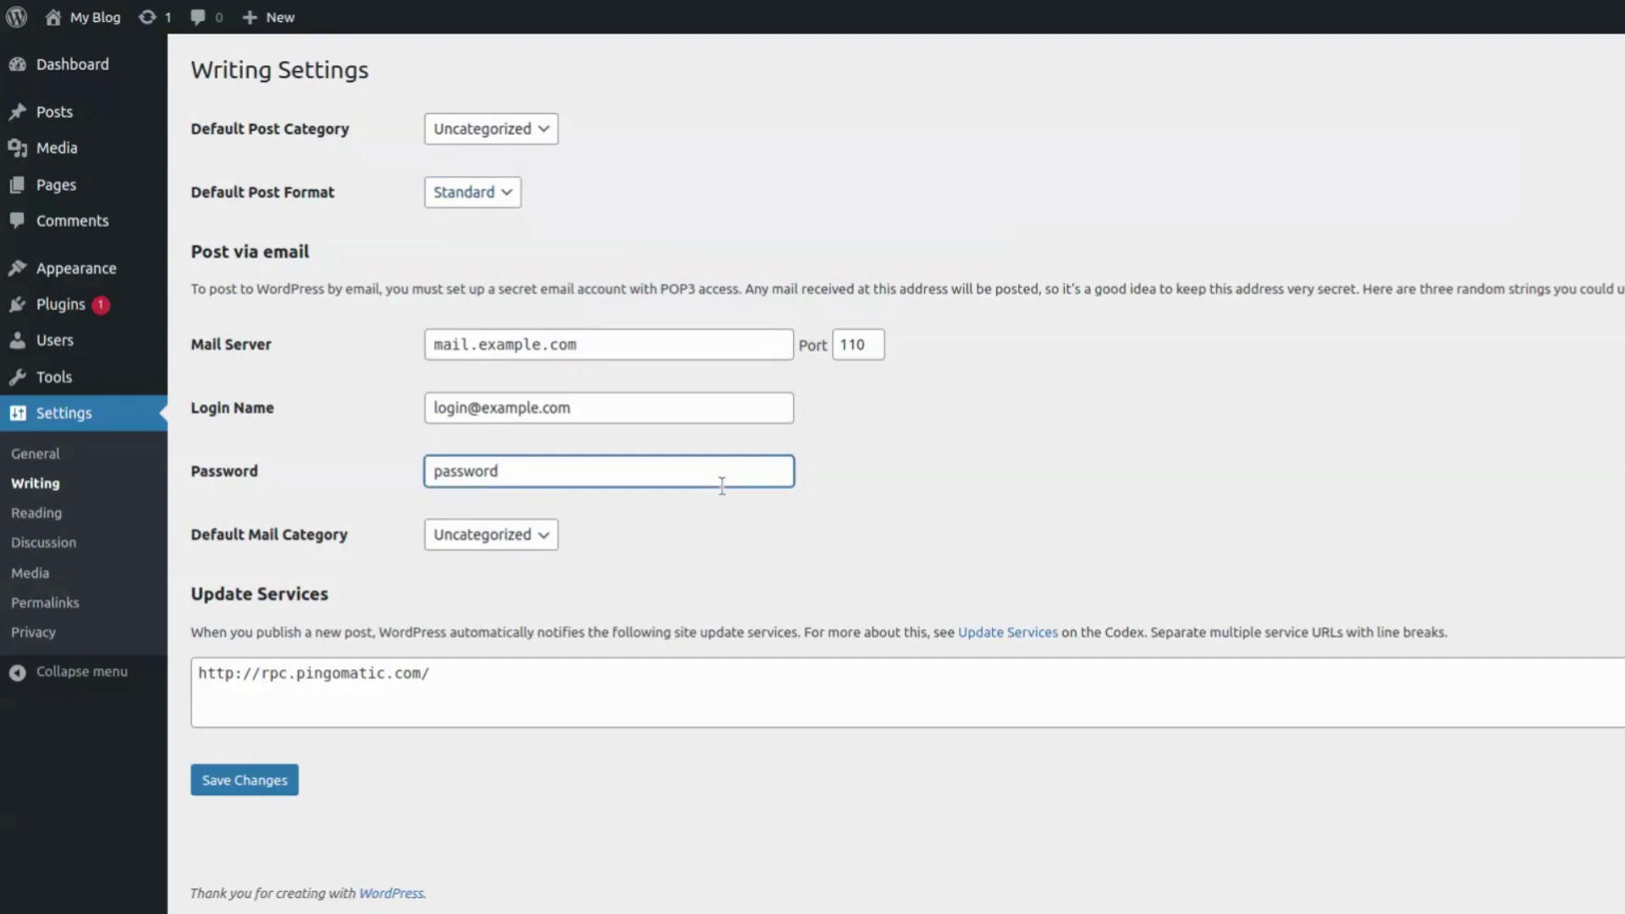
left_click(921, 520)
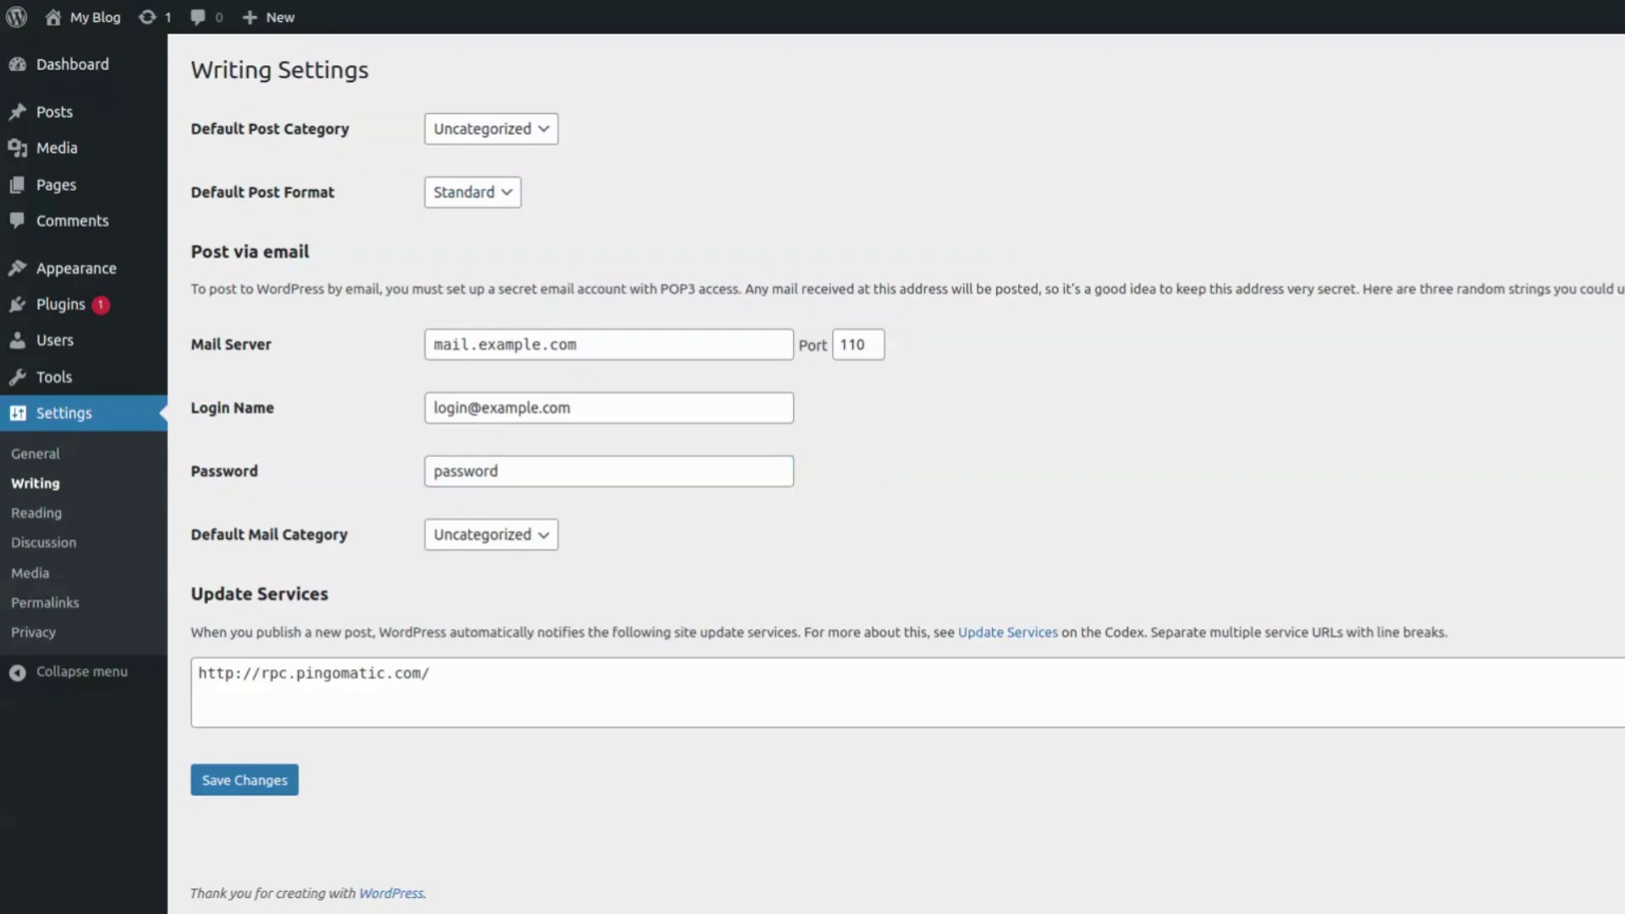
left_click(545, 536)
left_click(711, 523)
Open the Reading settings, try a static page as the homepage display and check the homepage and posts page choices.
left_click(61, 520)
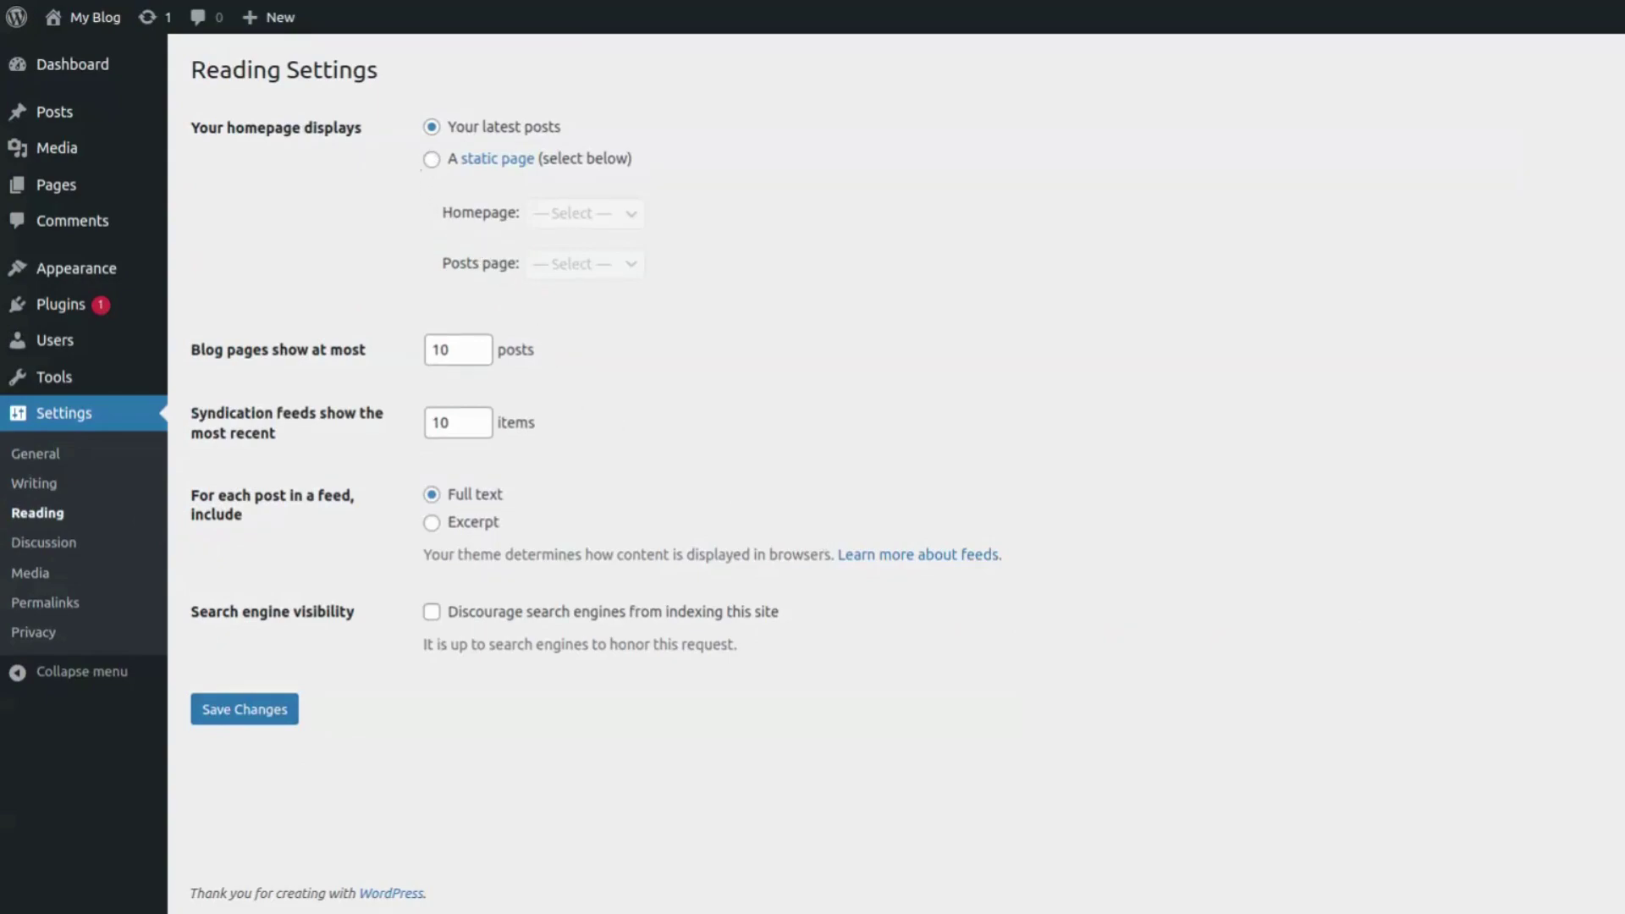
left_click(431, 160)
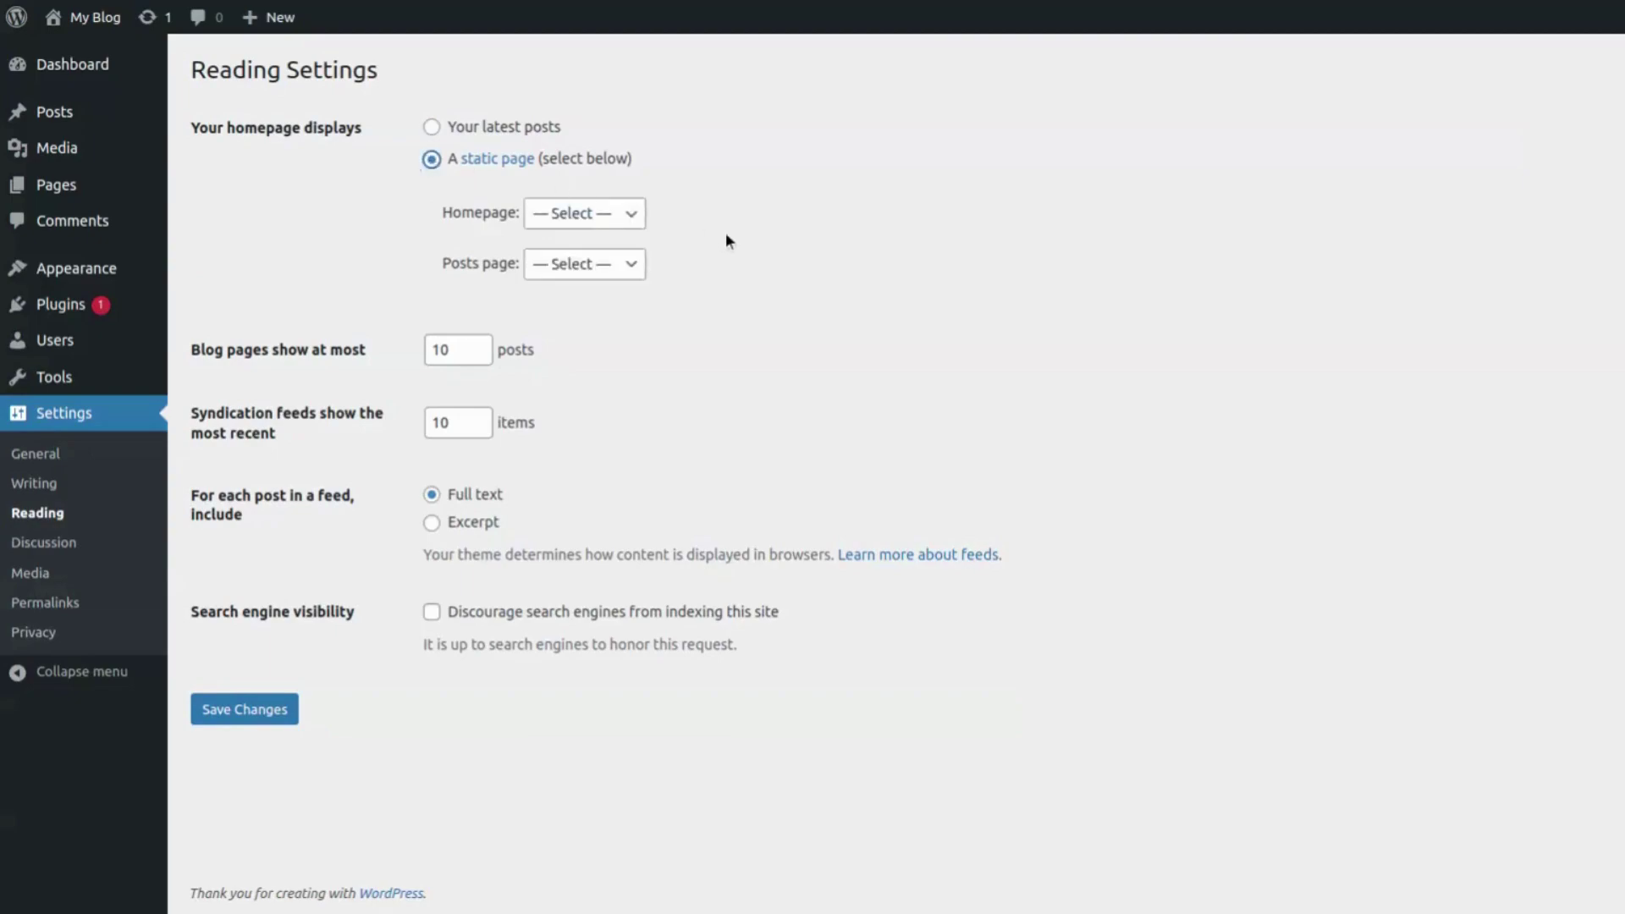
left_click(631, 222)
left_click(609, 229)
left_click(580, 281)
left_click(581, 281)
Discourage search engines from indexing the site and save the Reading settings.
left_click_drag(564, 535, 290, 351)
left_click(666, 429)
left_click(433, 617)
left_click(266, 715)
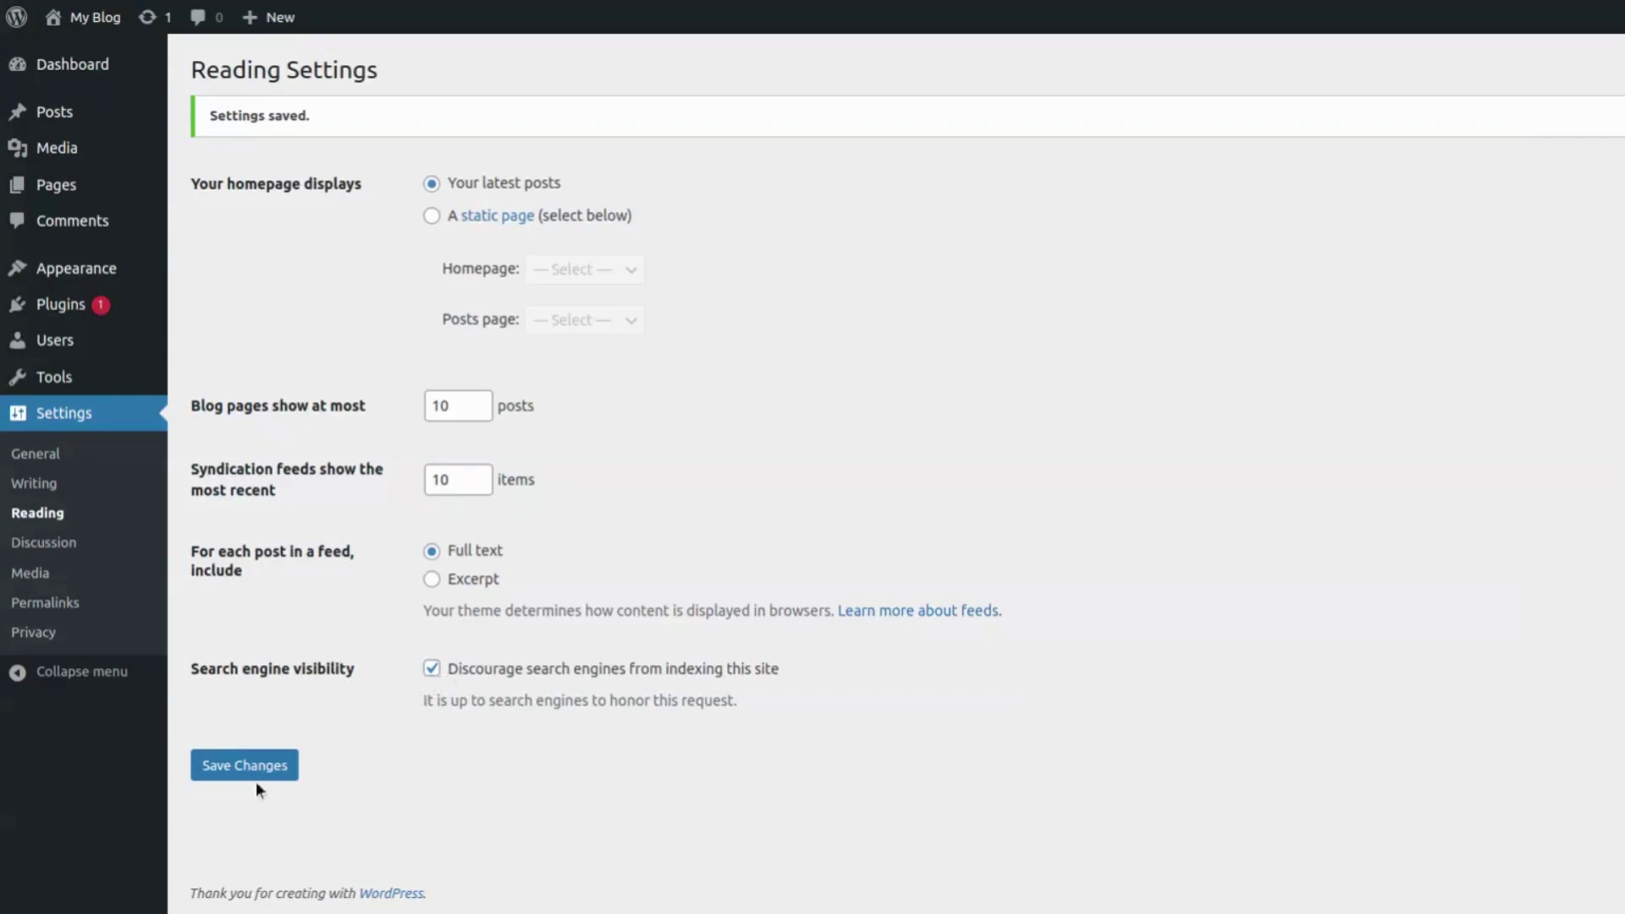
Open the Discussion settings and review the comment, email notification, moderation, disallowed keys and avatar options.
left_click(47, 550)
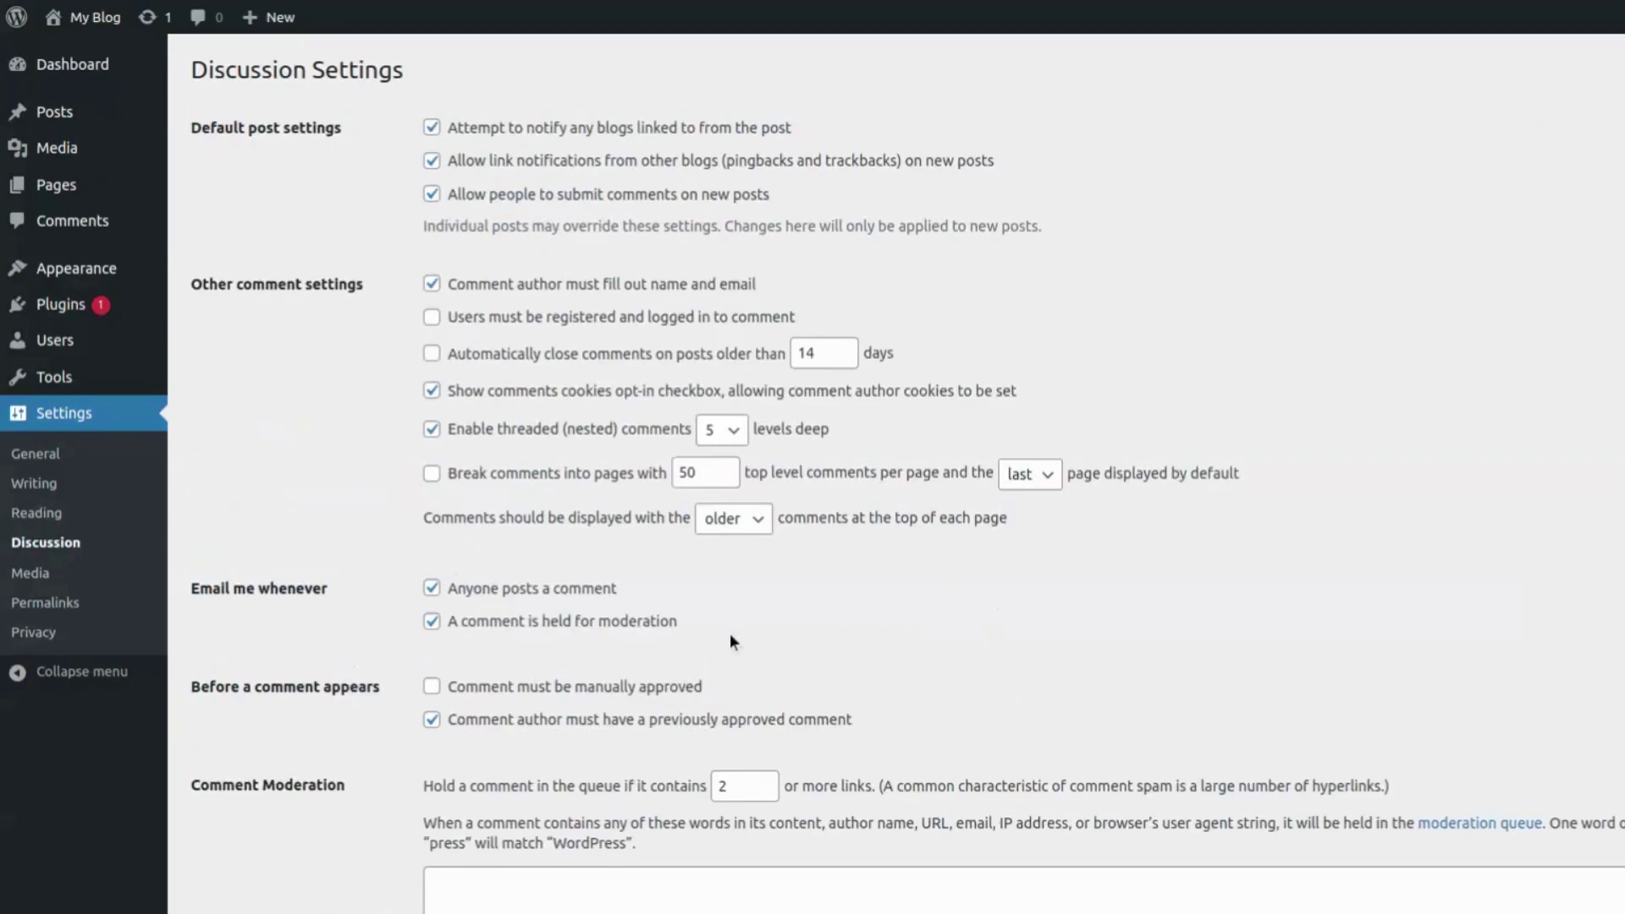
scroll(730, 636, "down", 8)
scroll(731, 636, "up", 8)
scroll(945, 407, "down", 3)
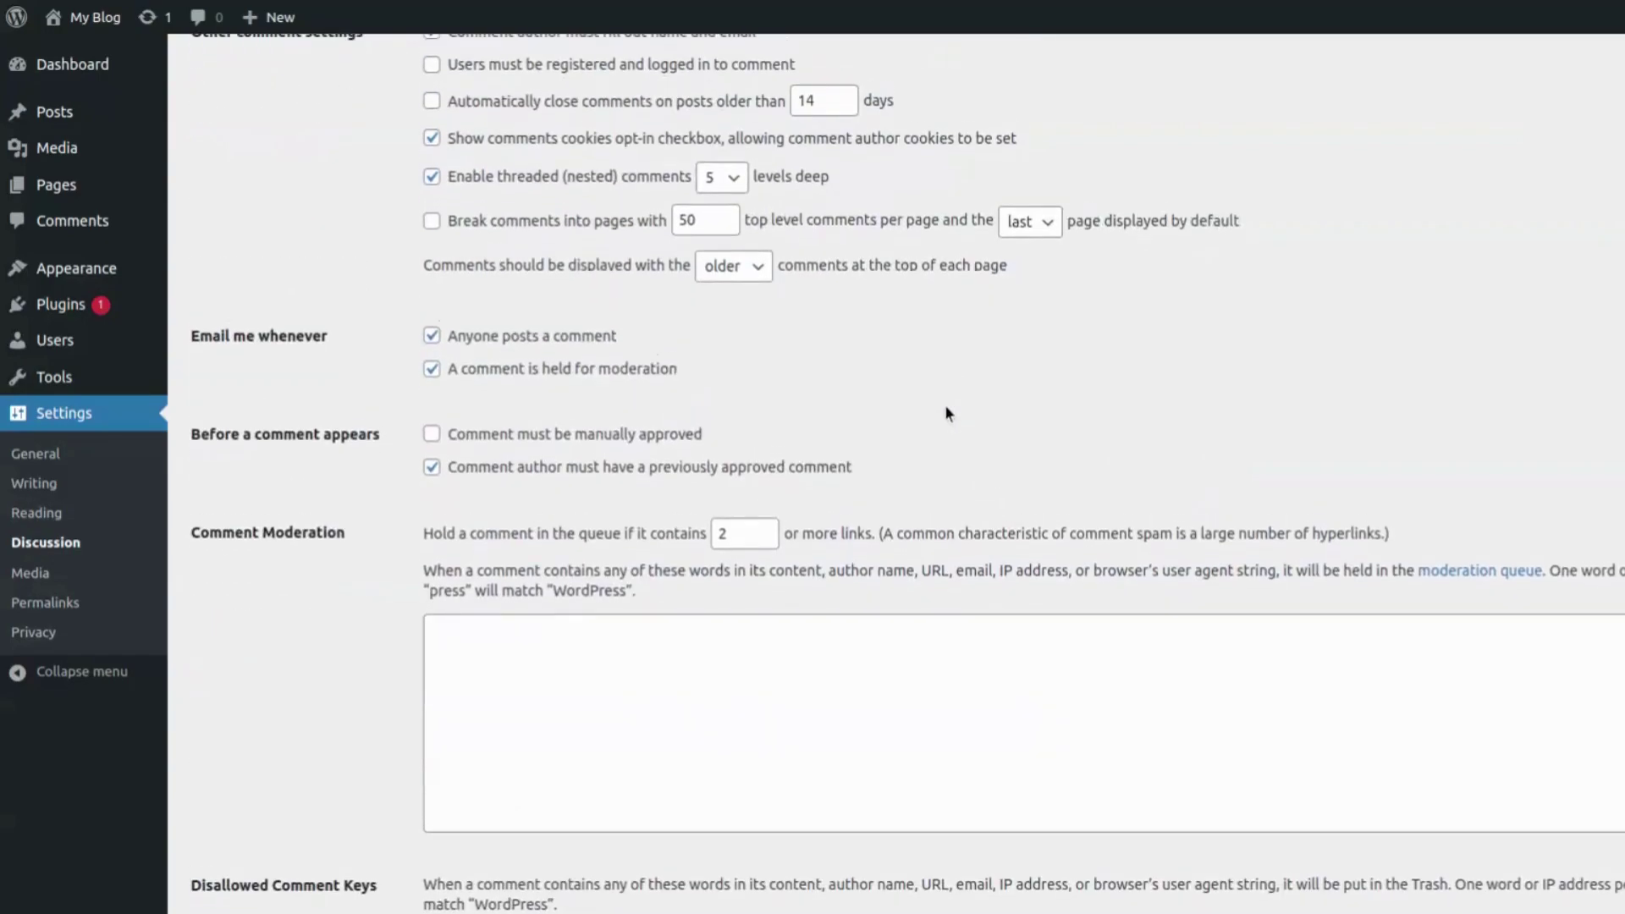
scroll(945, 407, "down", 2)
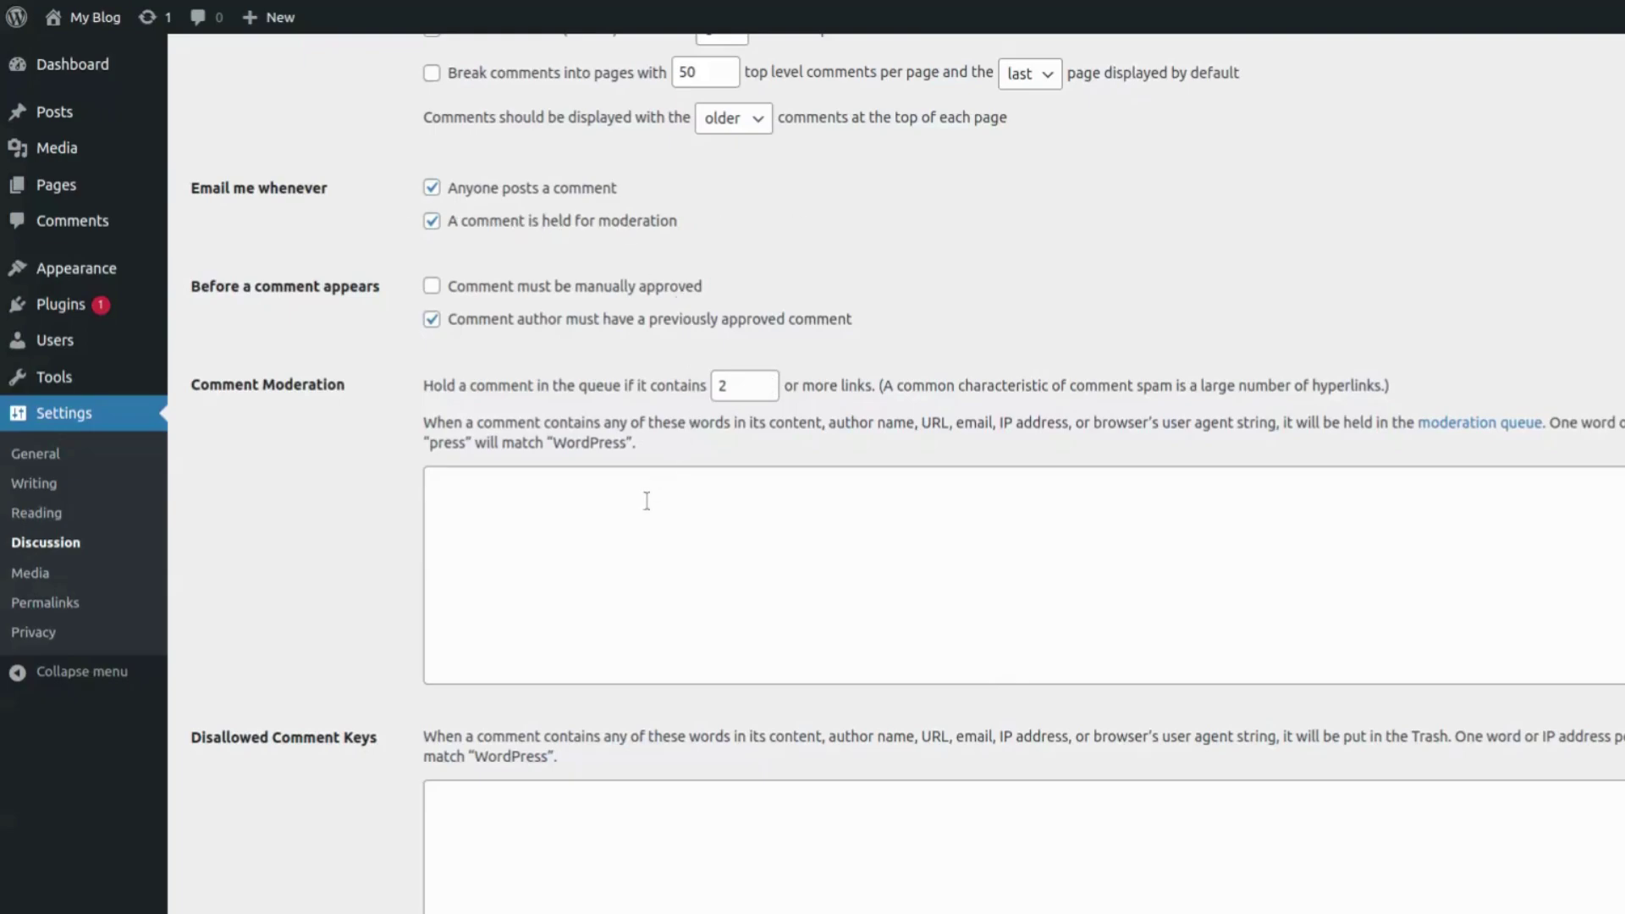
scroll(569, 558, "down", 7)
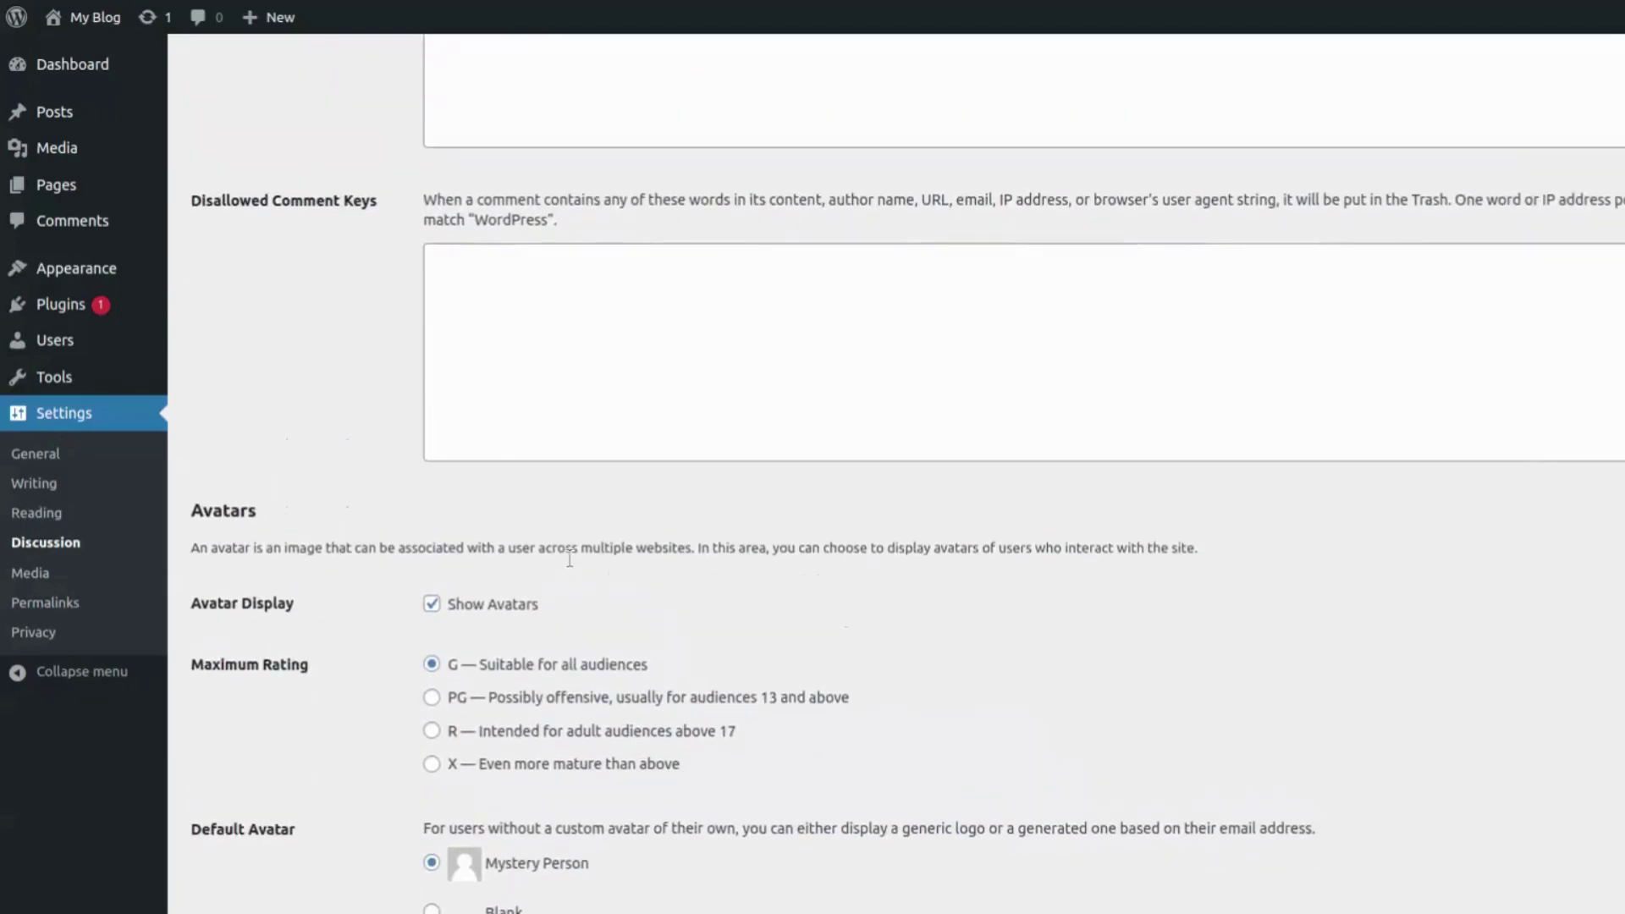
scroll(450, 368, "up", 12)
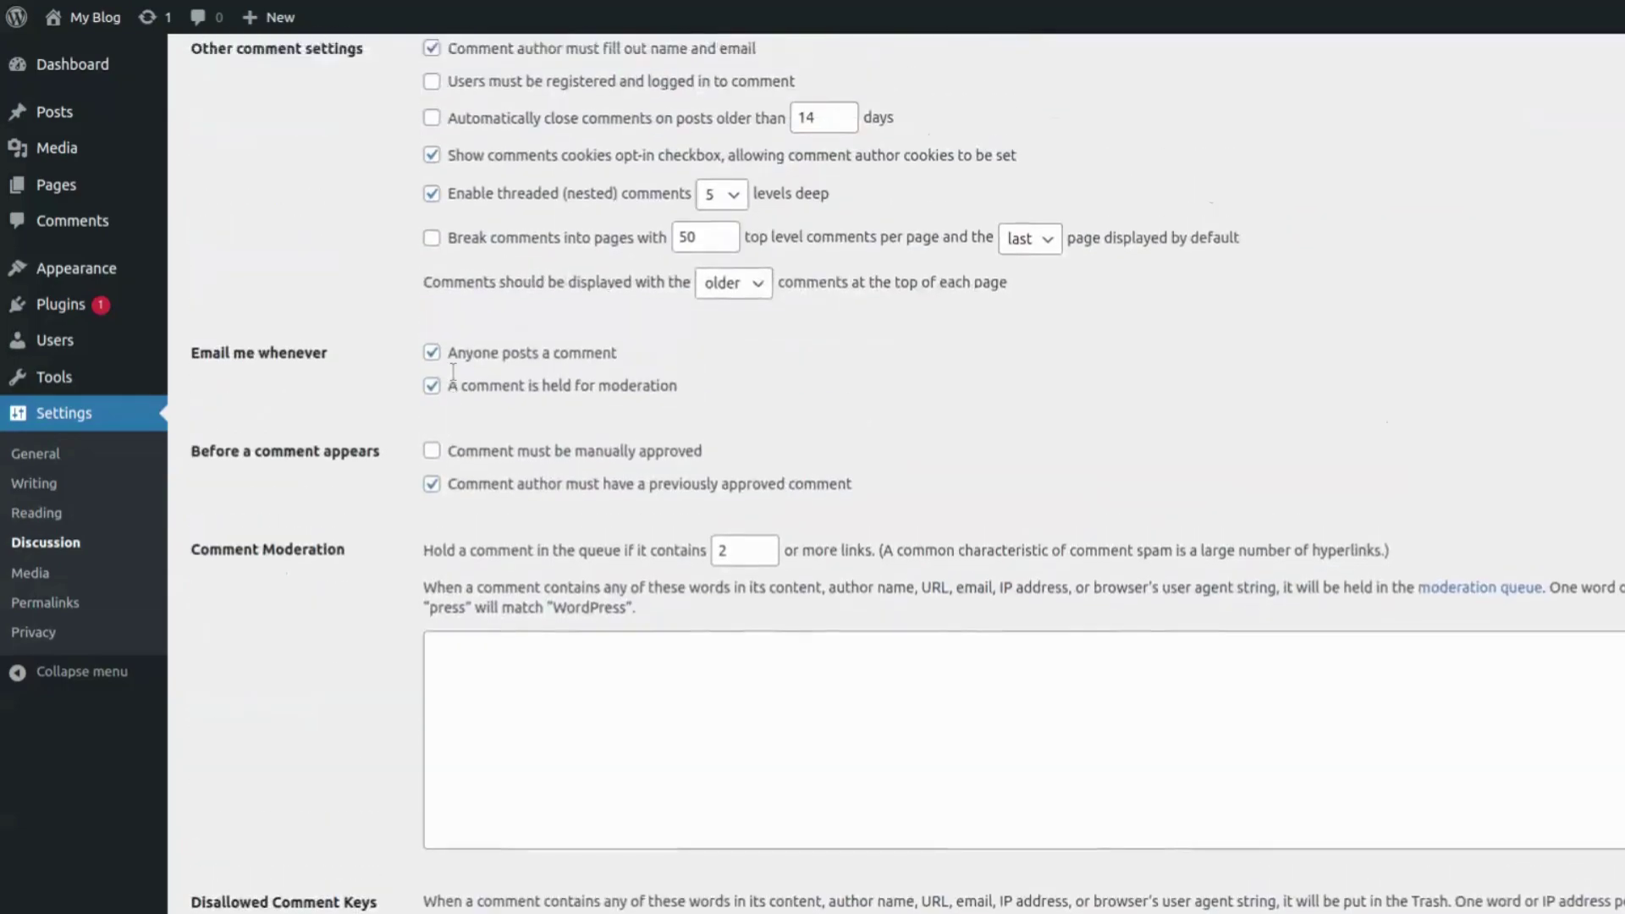
scroll(453, 370, "down", 15)
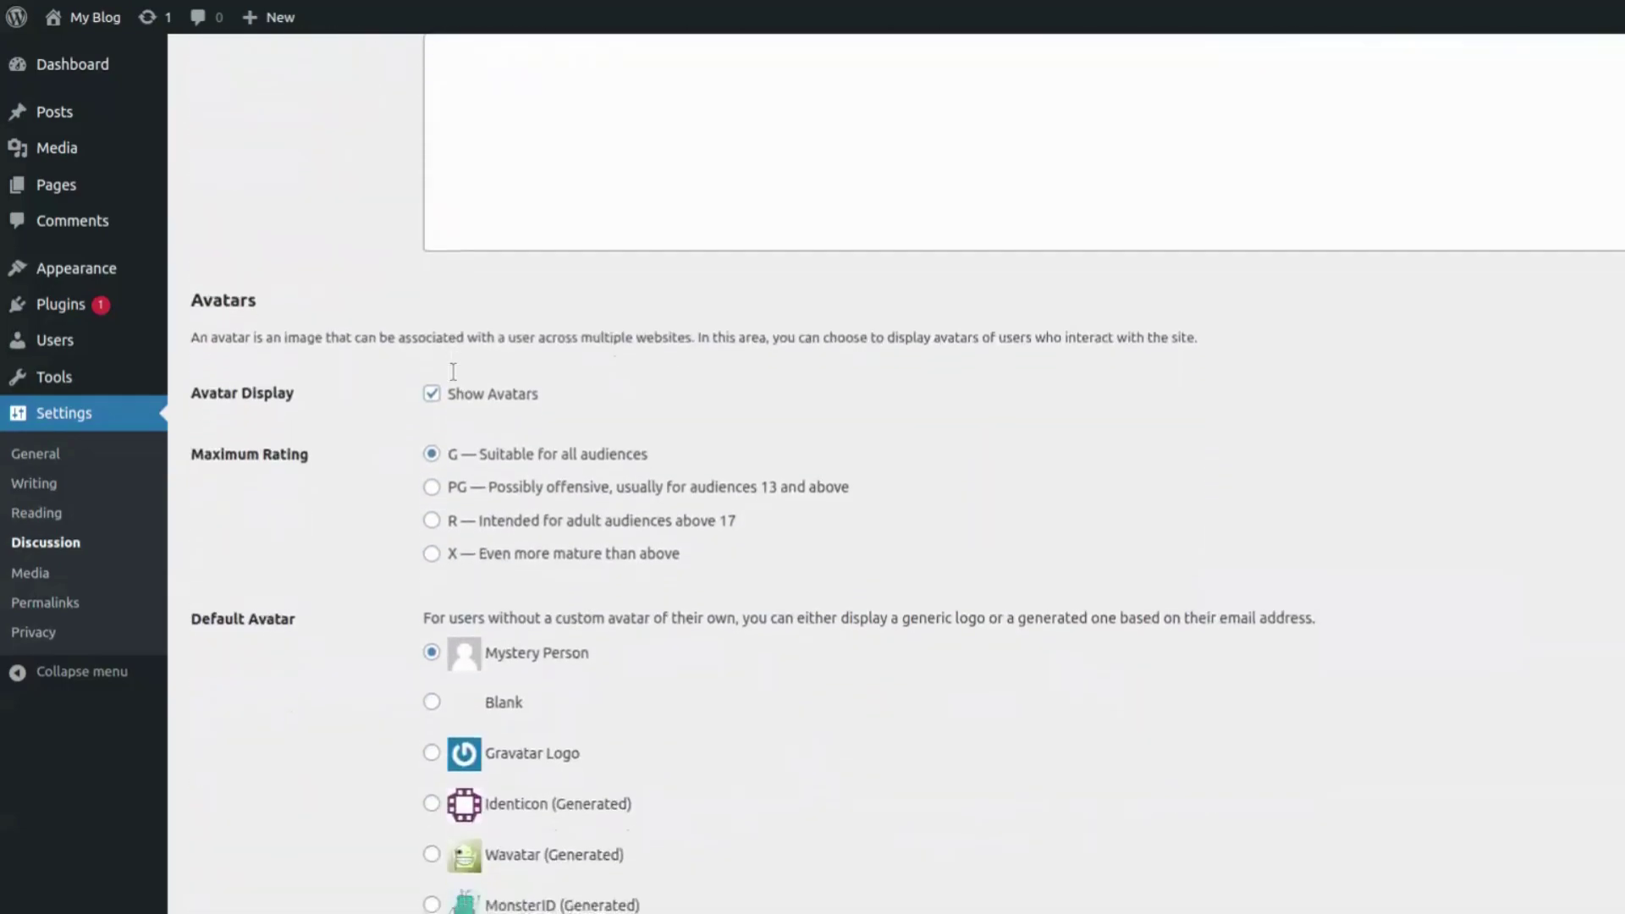
Set the default avatar to Identicon (Generated), save the Discussion settings and check the saved avatar choice.
scroll(453, 372, "down", 1)
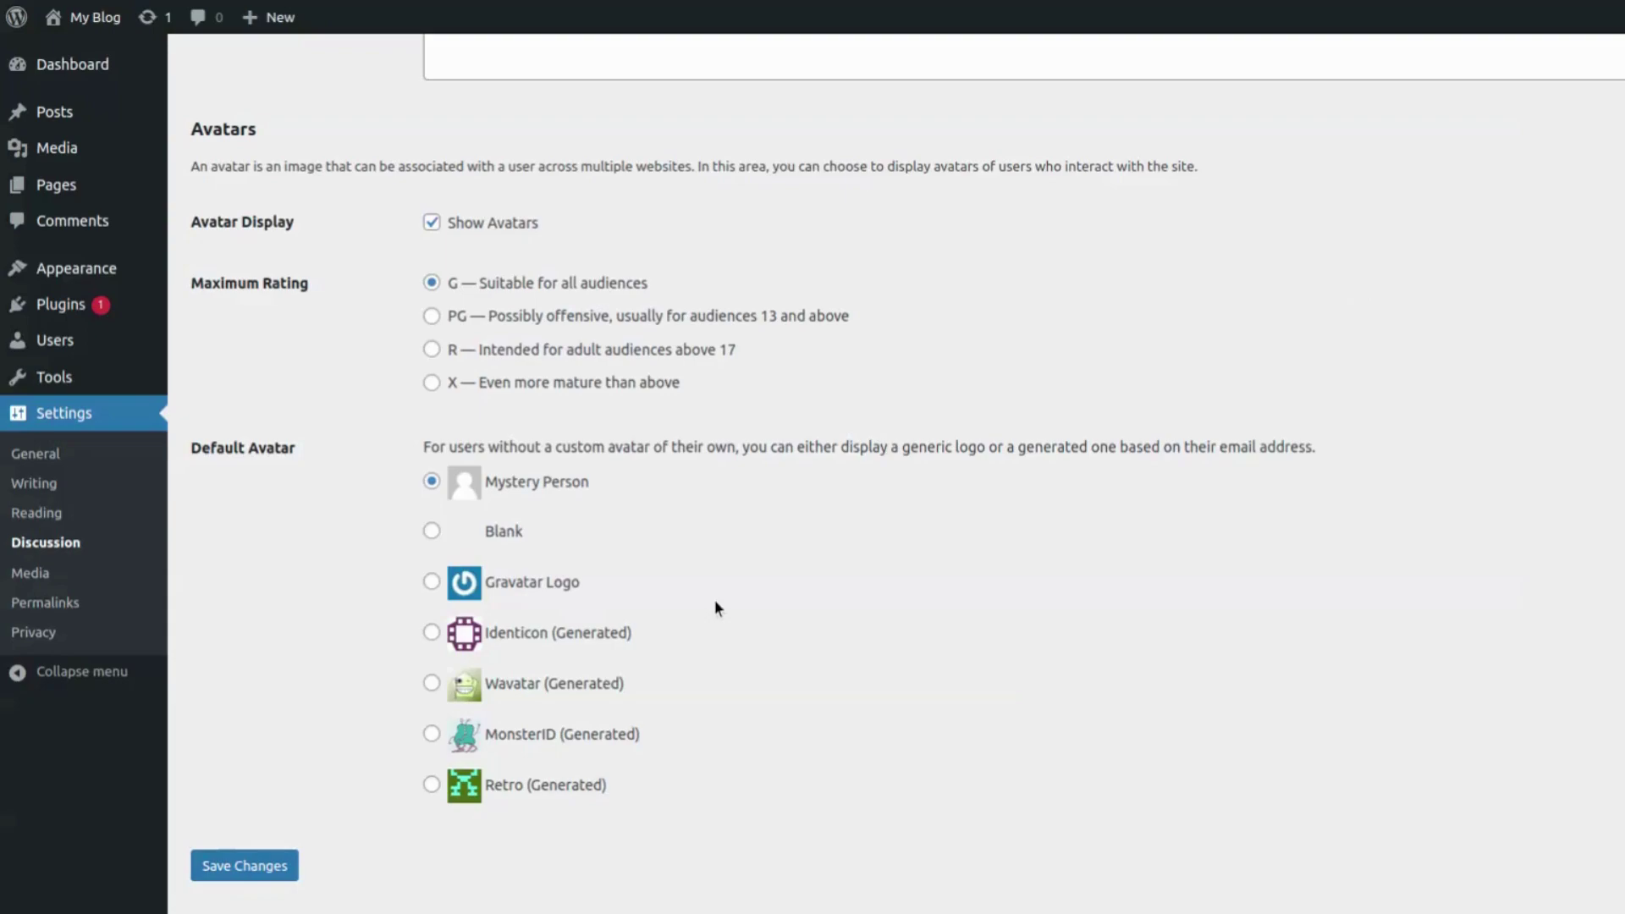
left_click(429, 639)
left_click(269, 878)
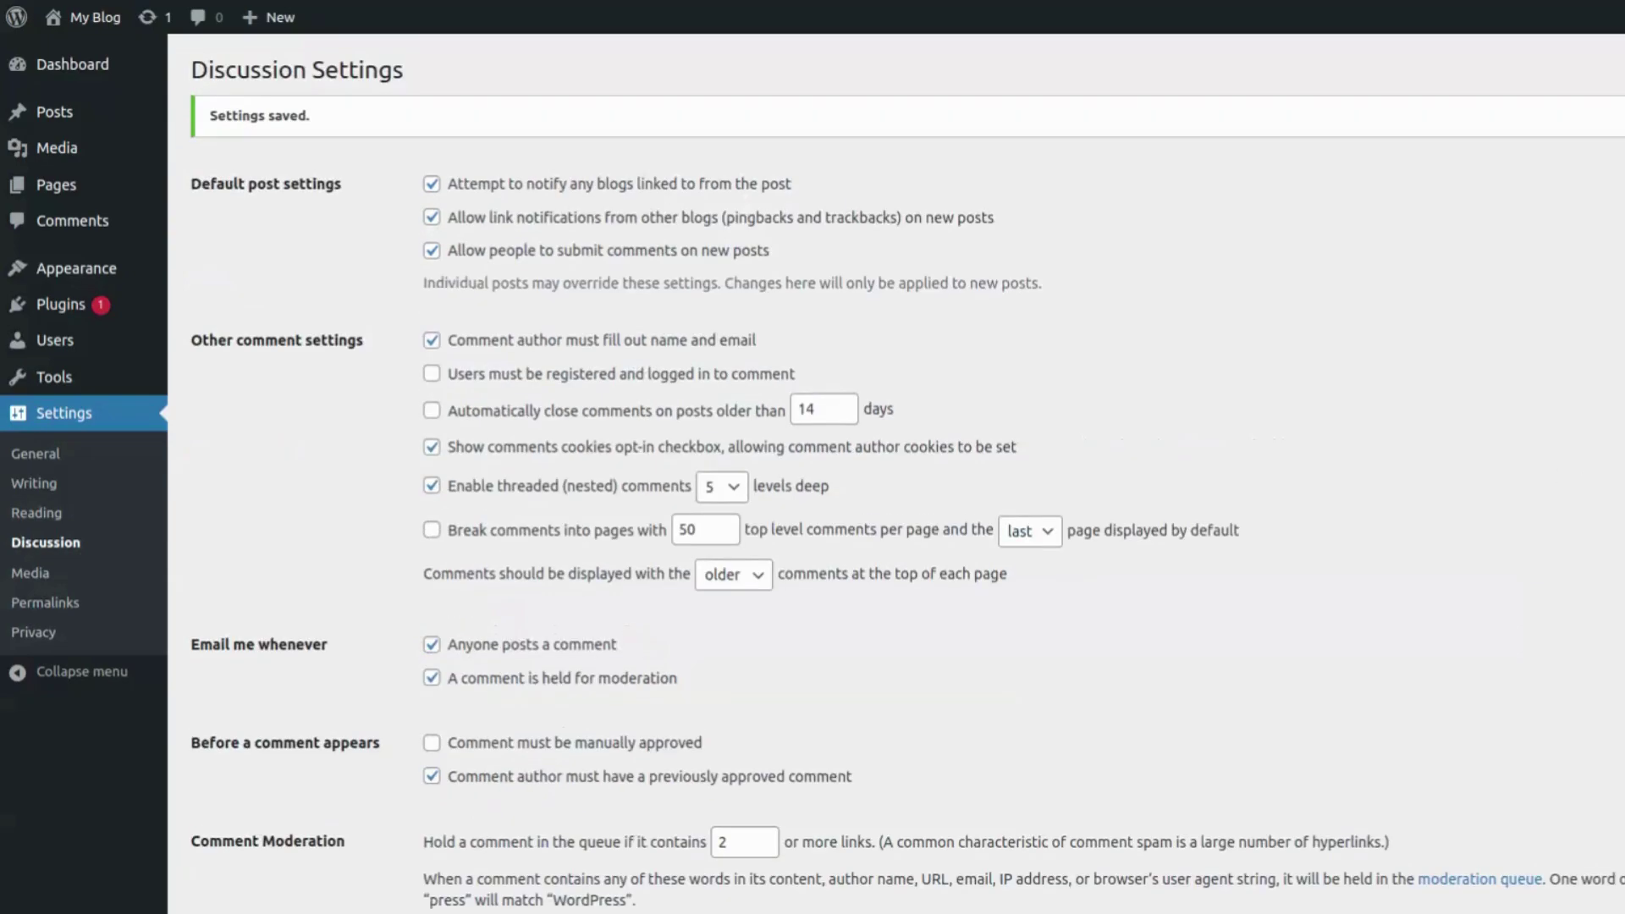
scroll(1601, 339, "down", 5)
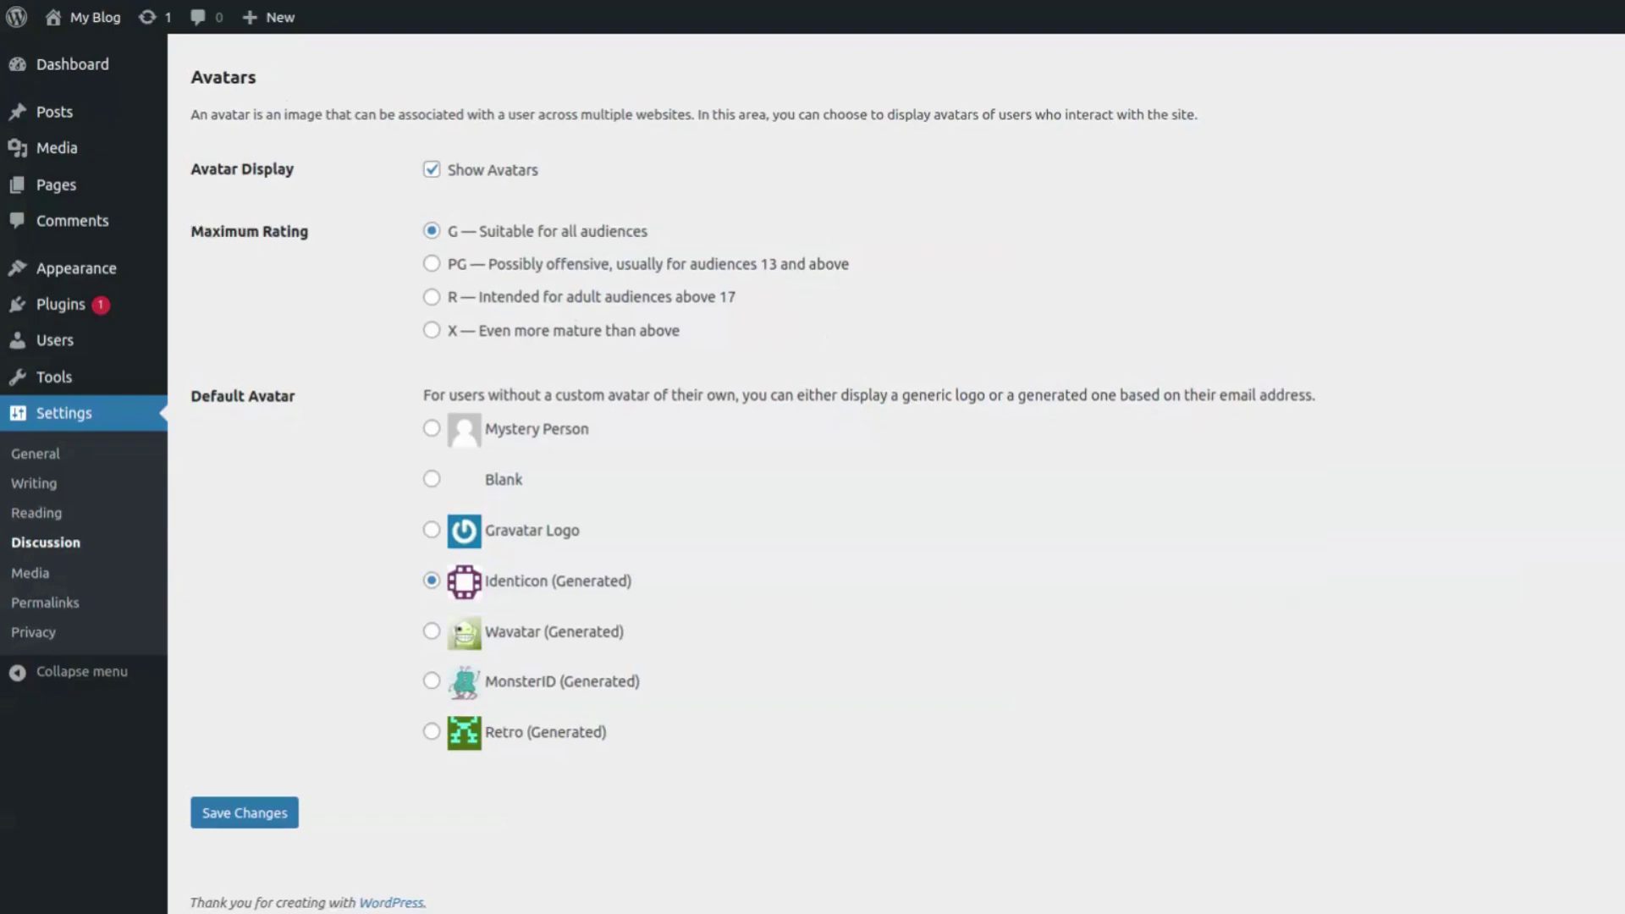
scroll(827, 333, "up", 3)
scroll(829, 331, "down", 3)
scroll(829, 332, "up", 1)
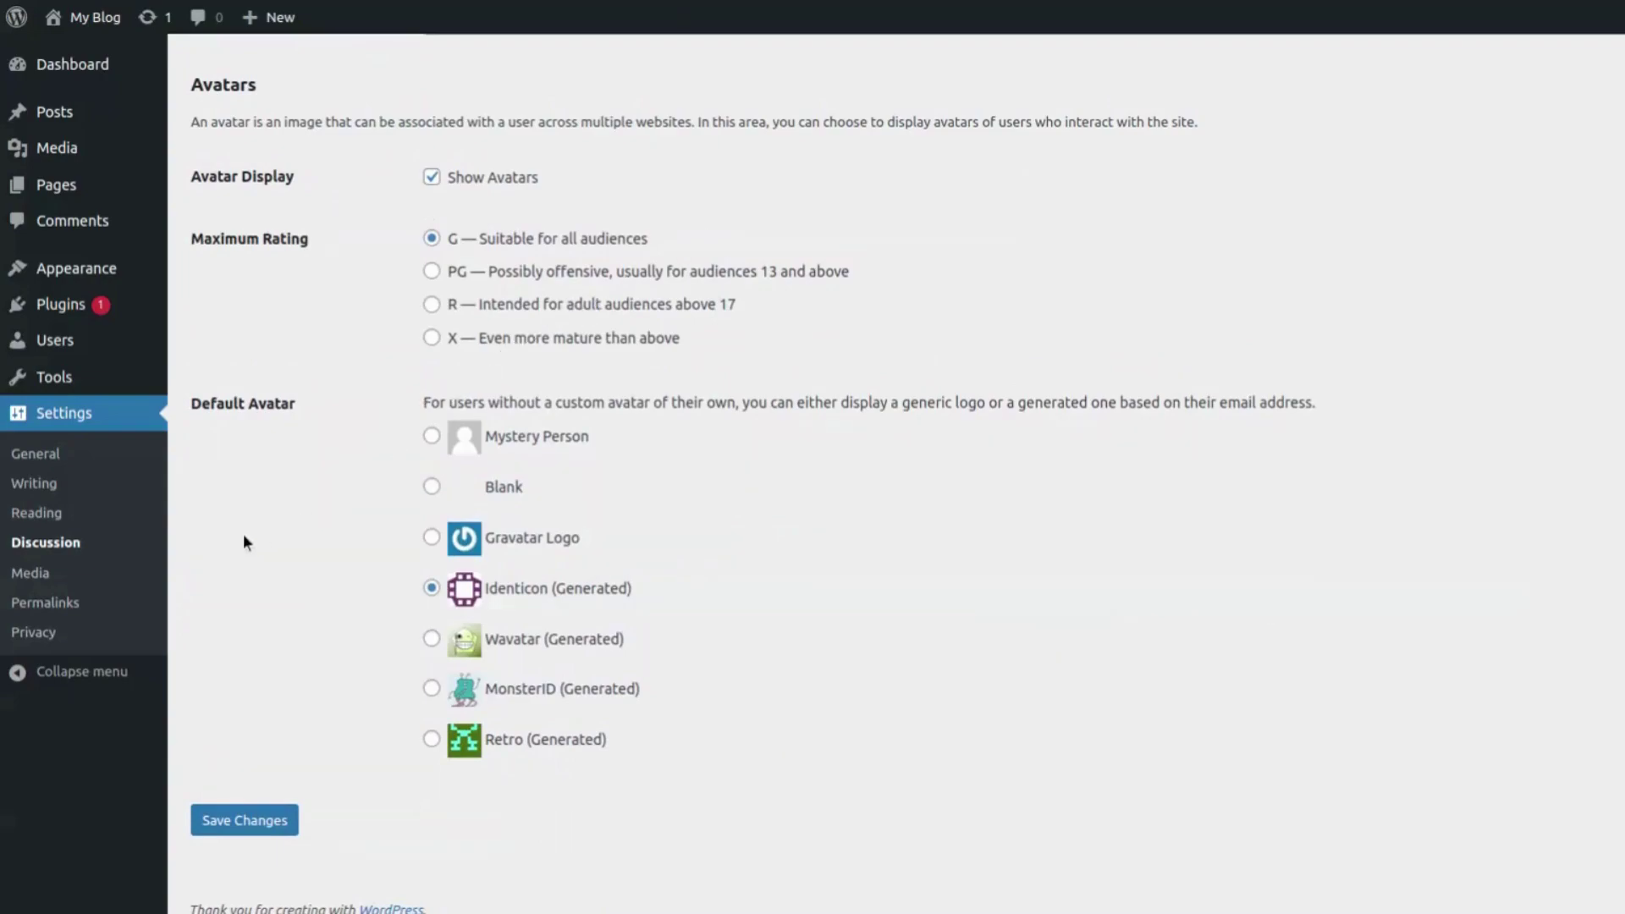
Open the Media settings to view the image size and file upload options.
left_click(29, 575)
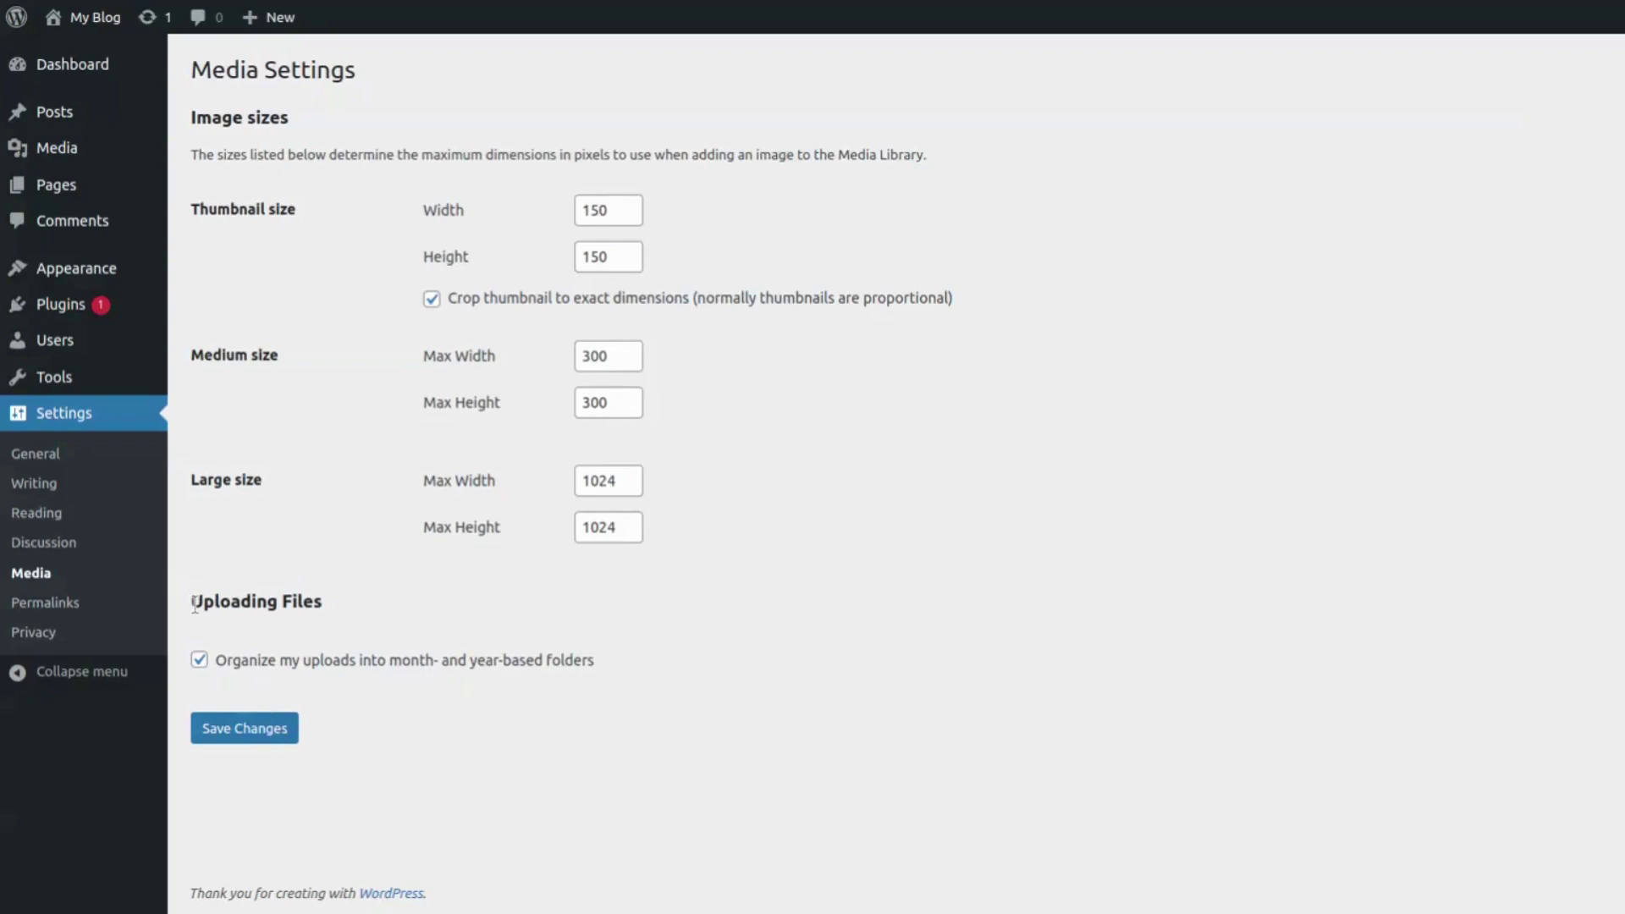
Open the Permalink settings and choose Post name as the permalink structure.
left_click_drag(189, 603, 332, 603)
left_click(362, 611)
left_click(63, 604)
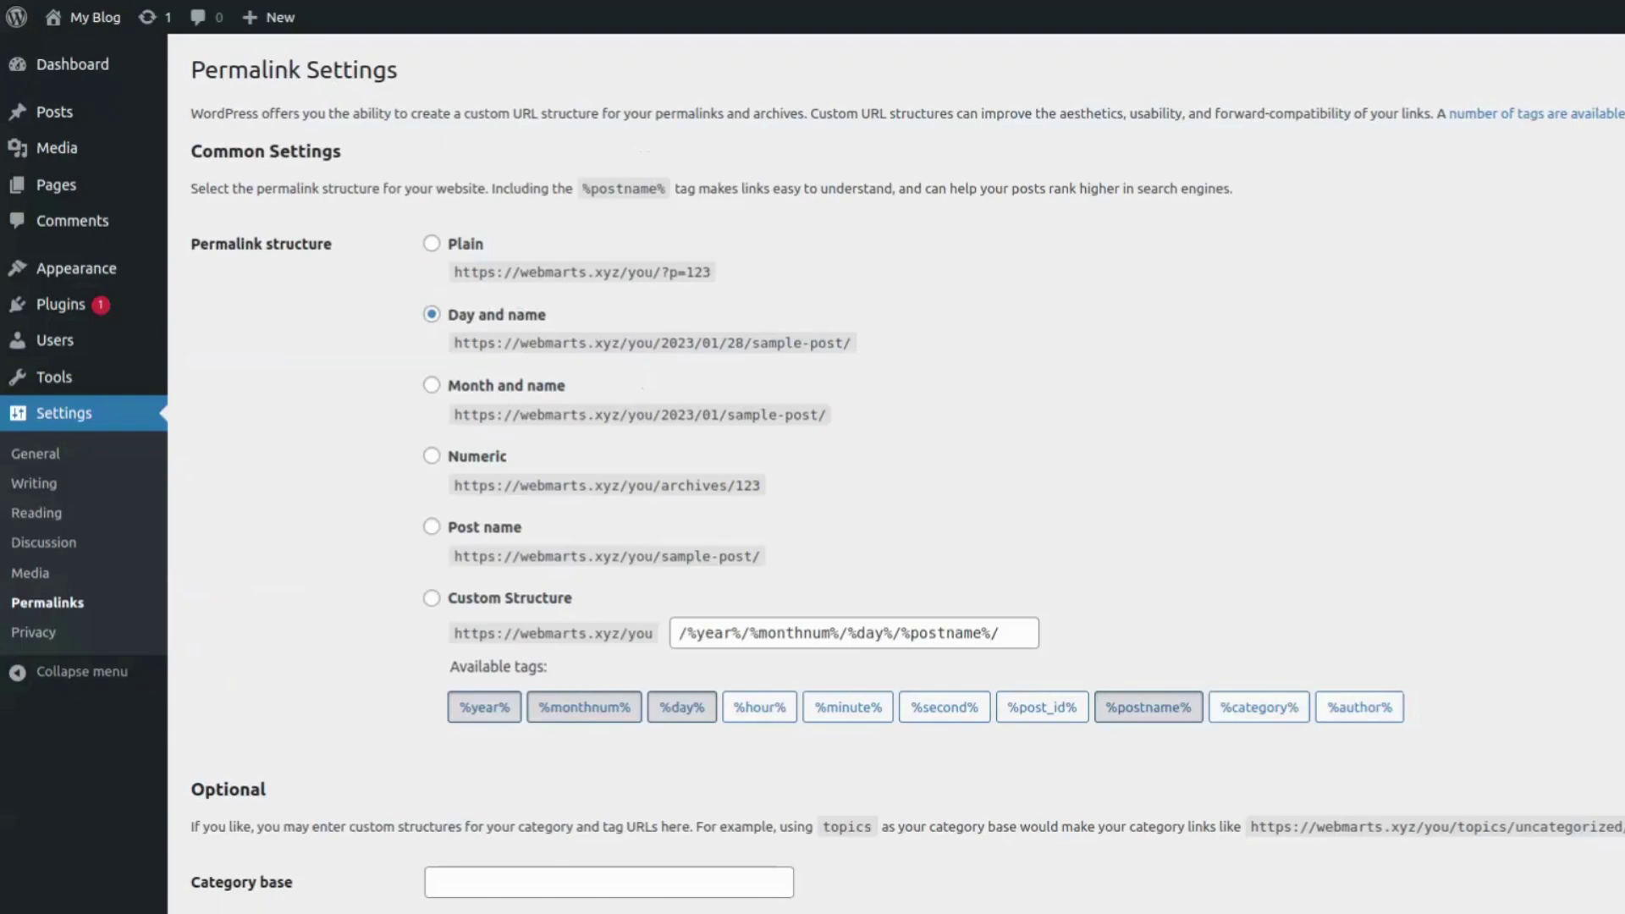
scroll(798, 522, "down", 1)
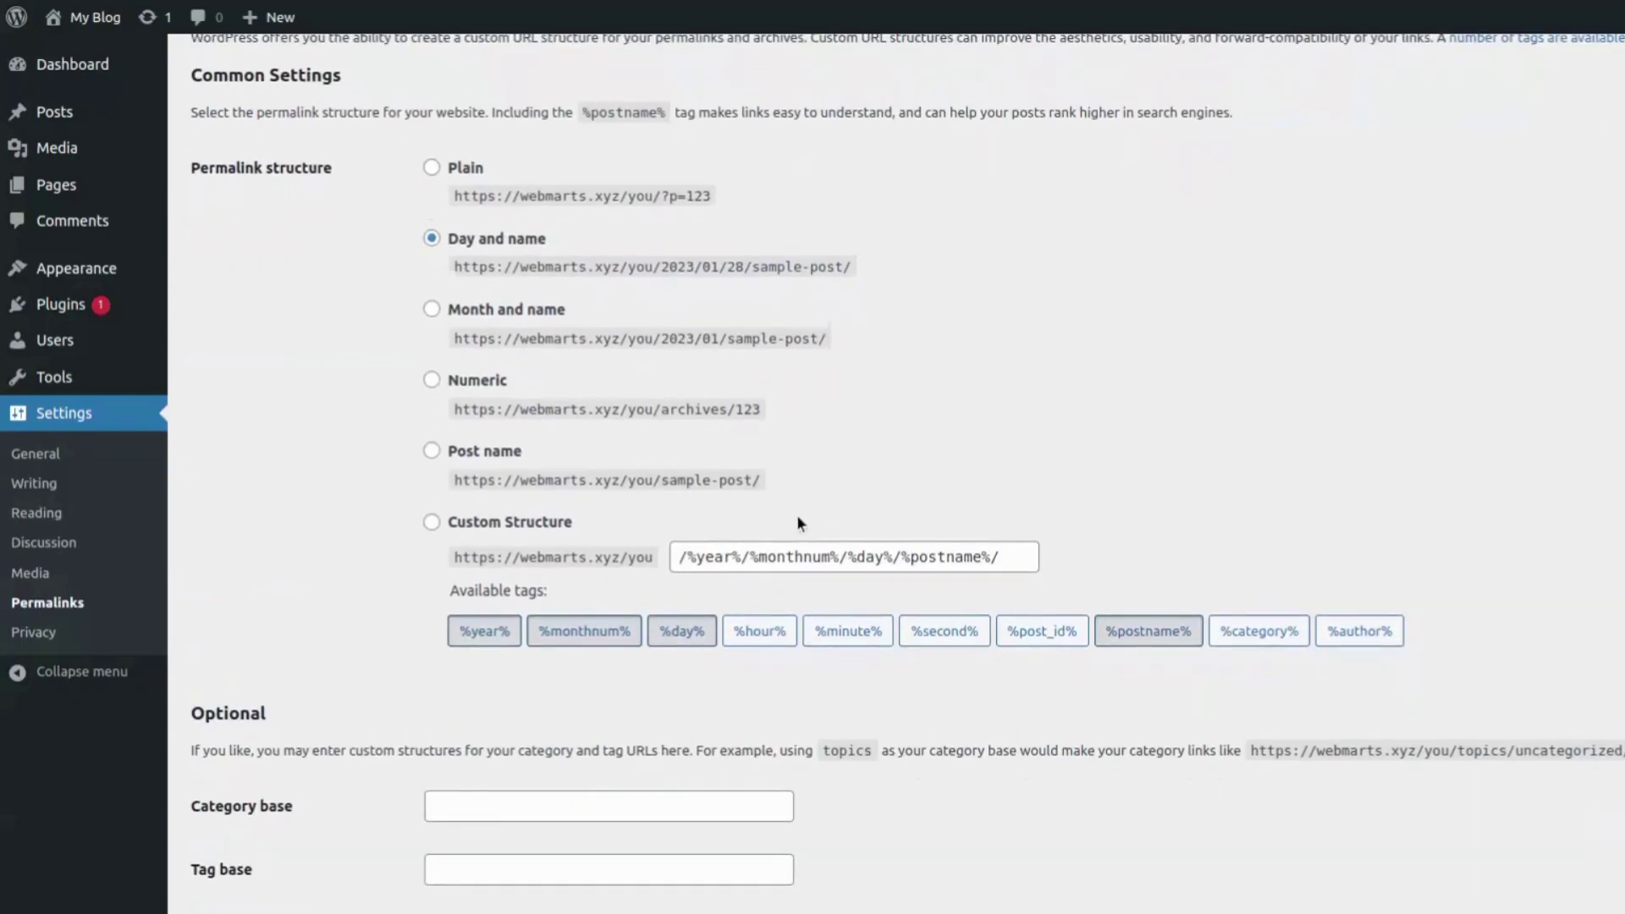
left_click(477, 465)
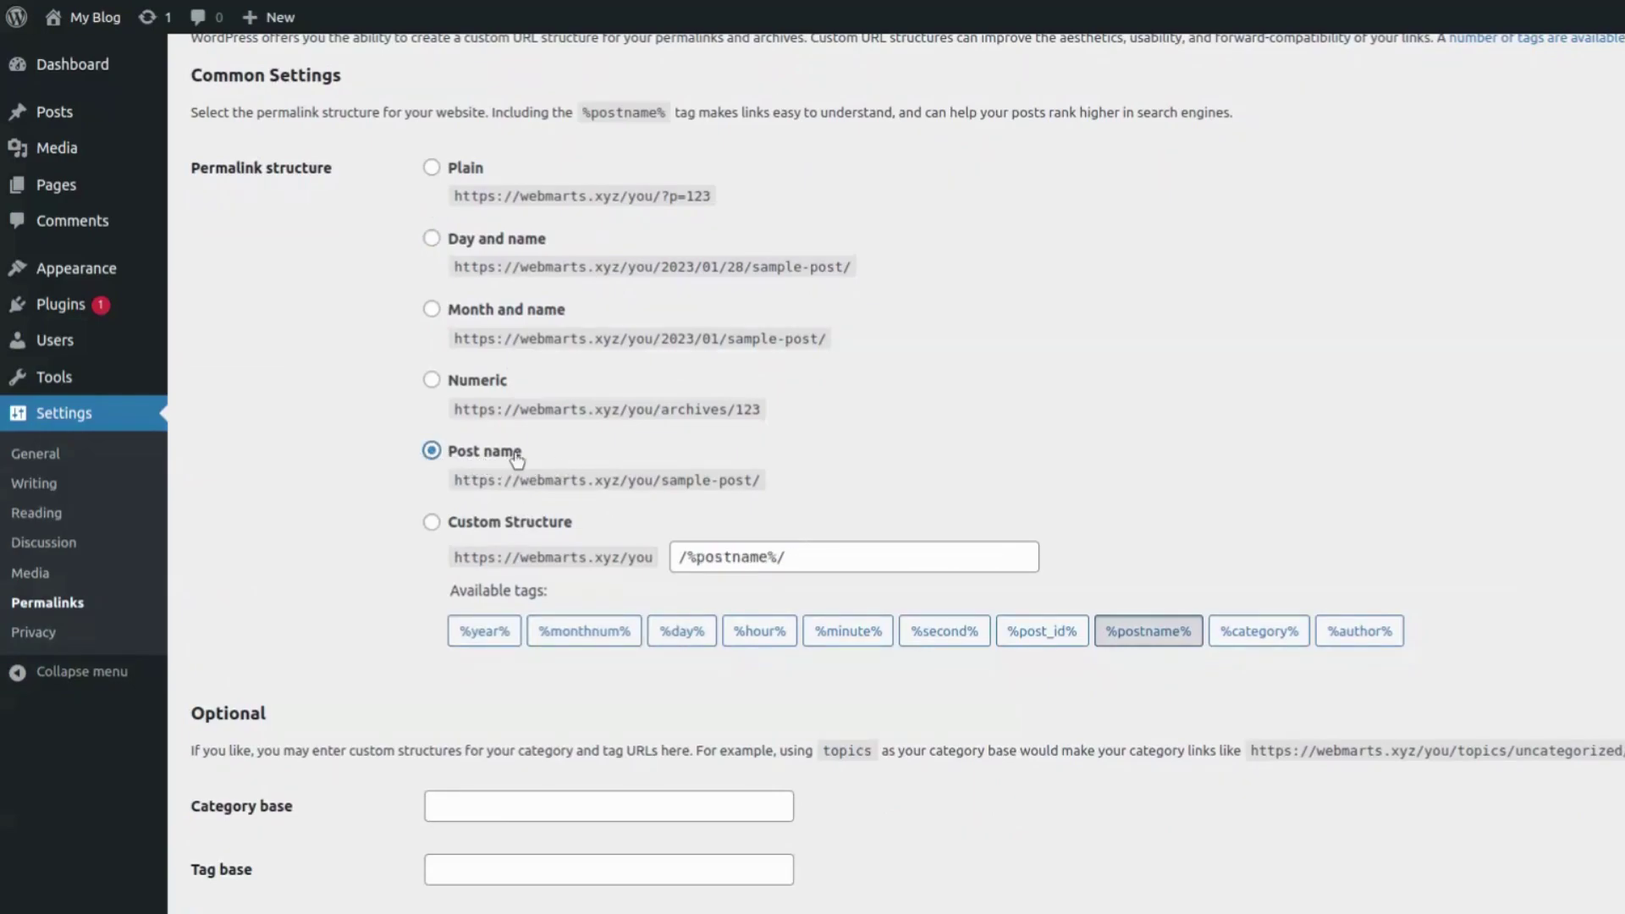
Try the Custom Structure permalink option, look over the optional category and tag base fields, and reselect Post name.
left_click(805, 557)
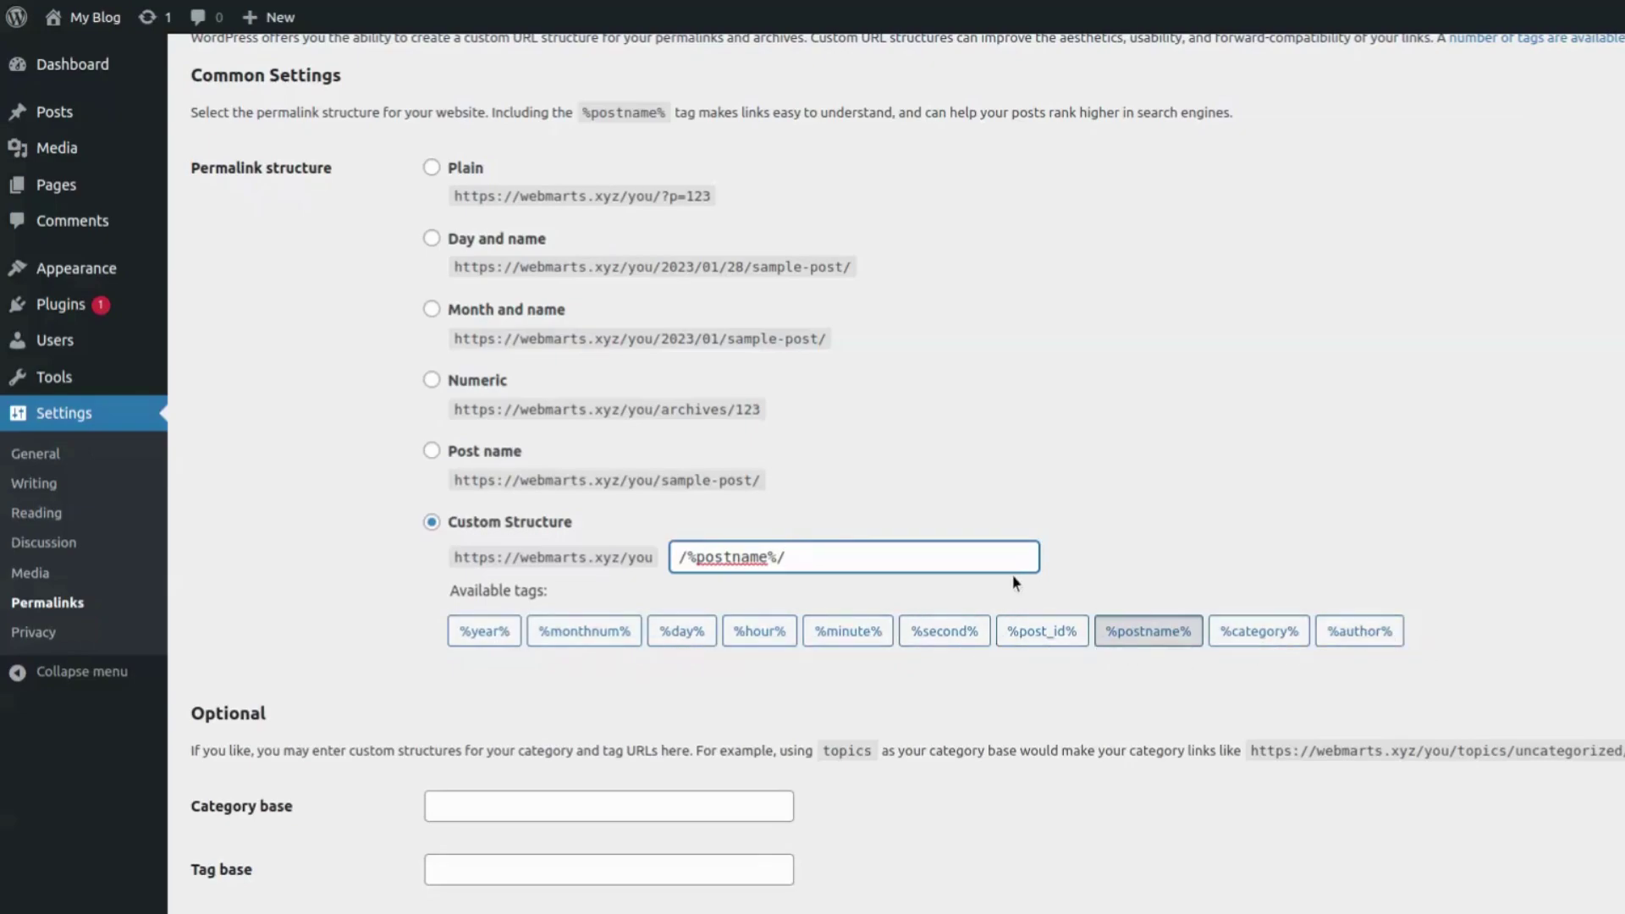
scroll(1013, 573, "down", 2)
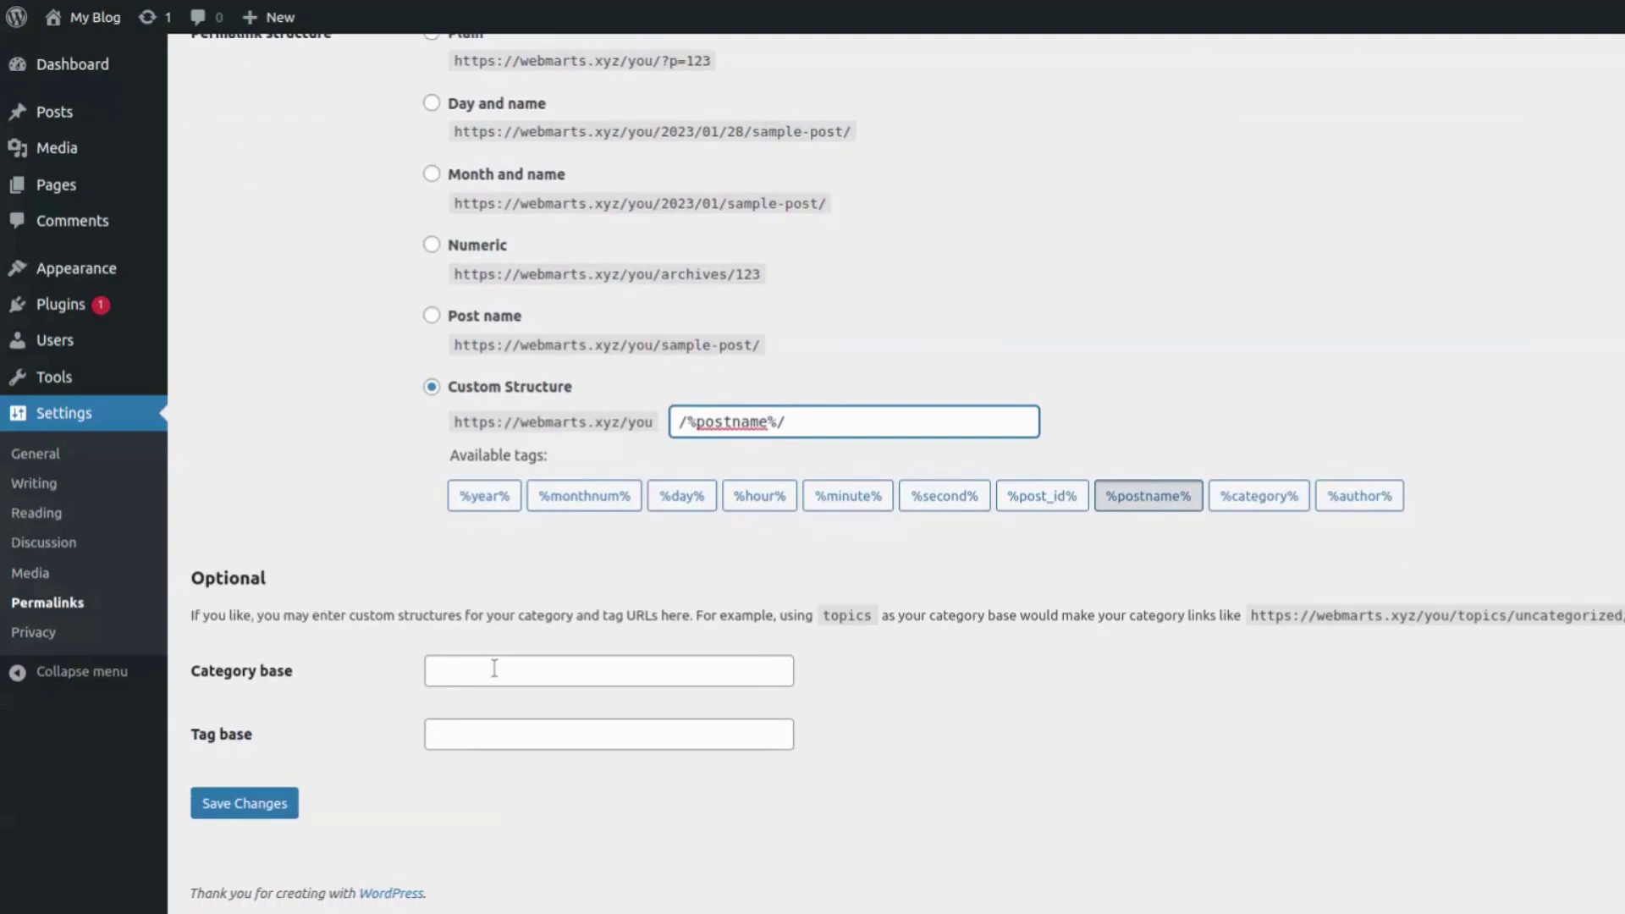
scroll(494, 669, "up", 3)
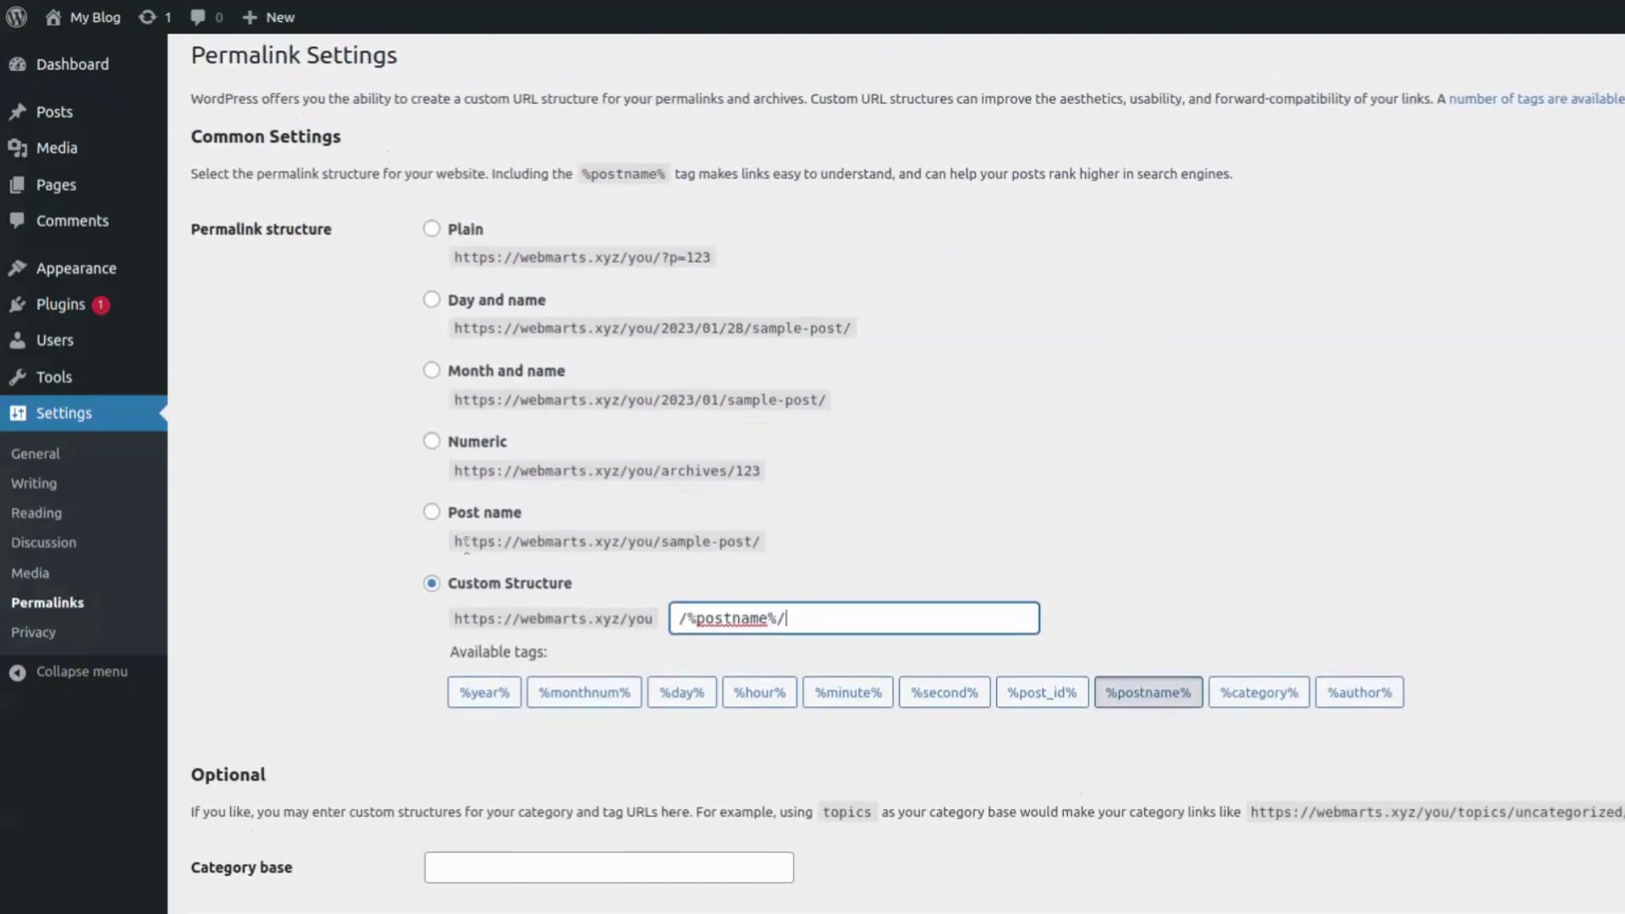
left_click(482, 520)
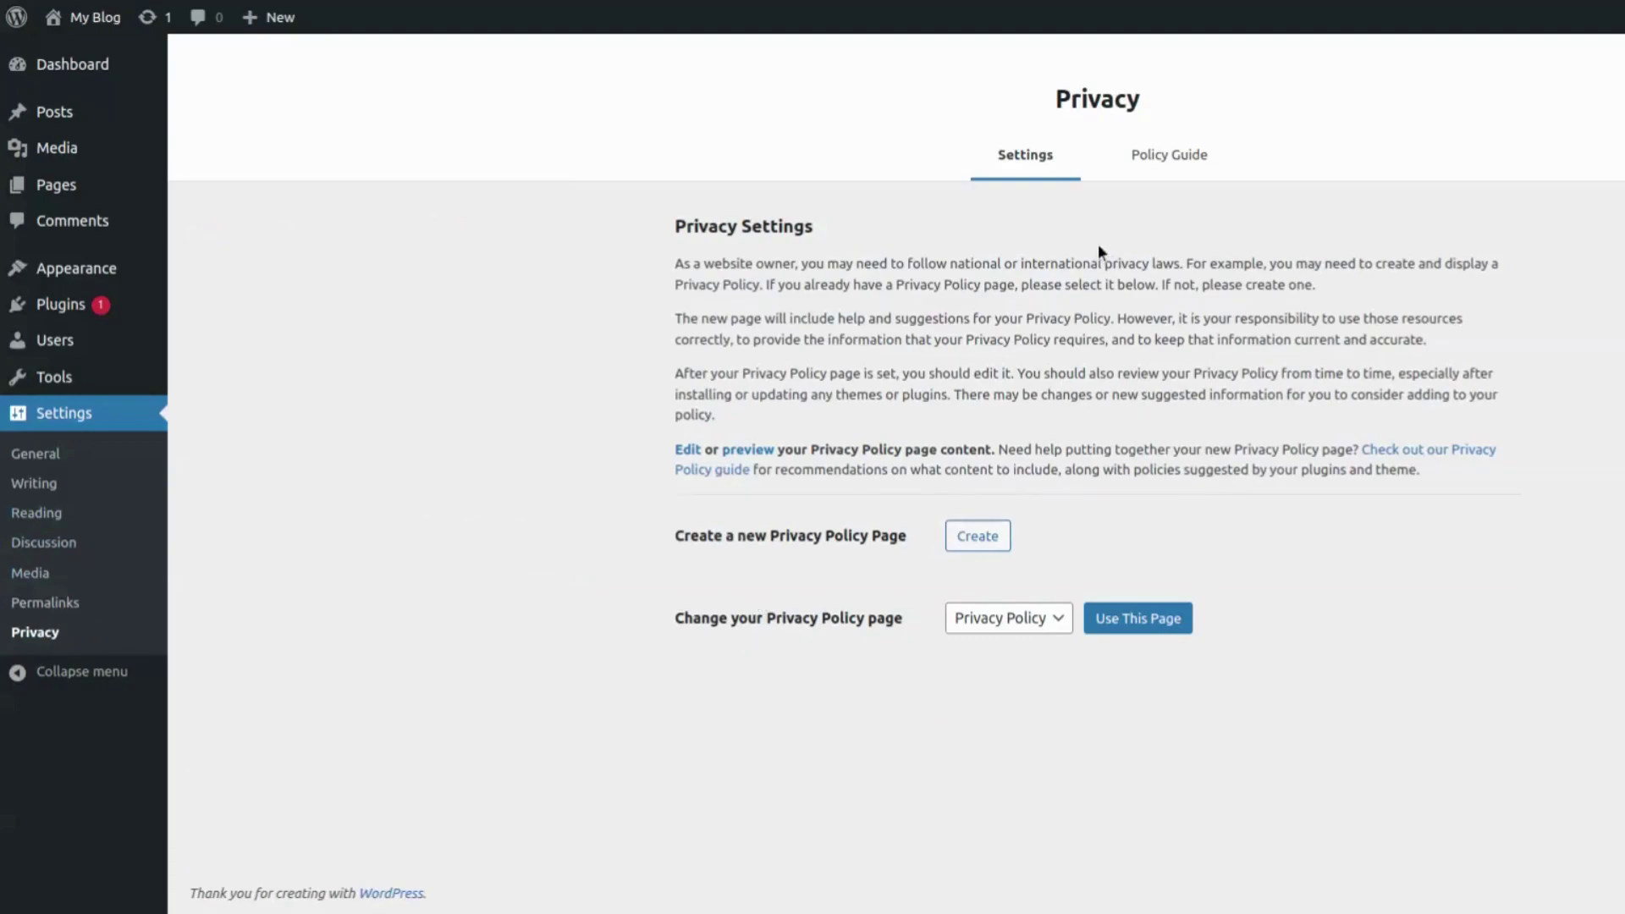
View the Policy Guide of the Privacy page and return to the privacy settings.
left_click(1166, 163)
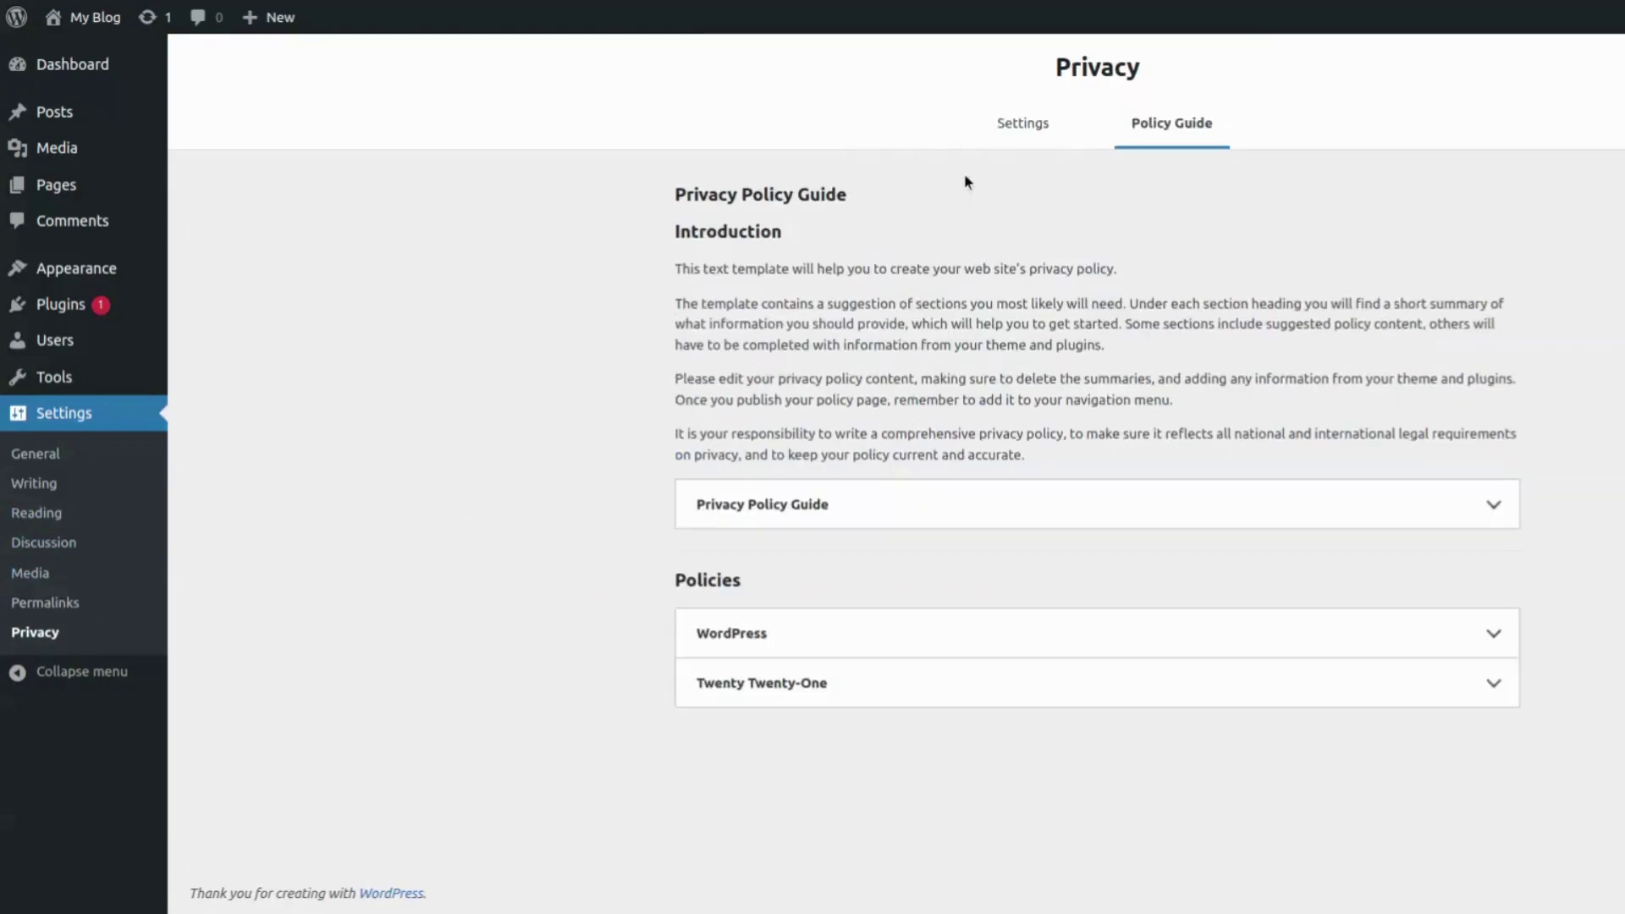
left_click(1027, 149)
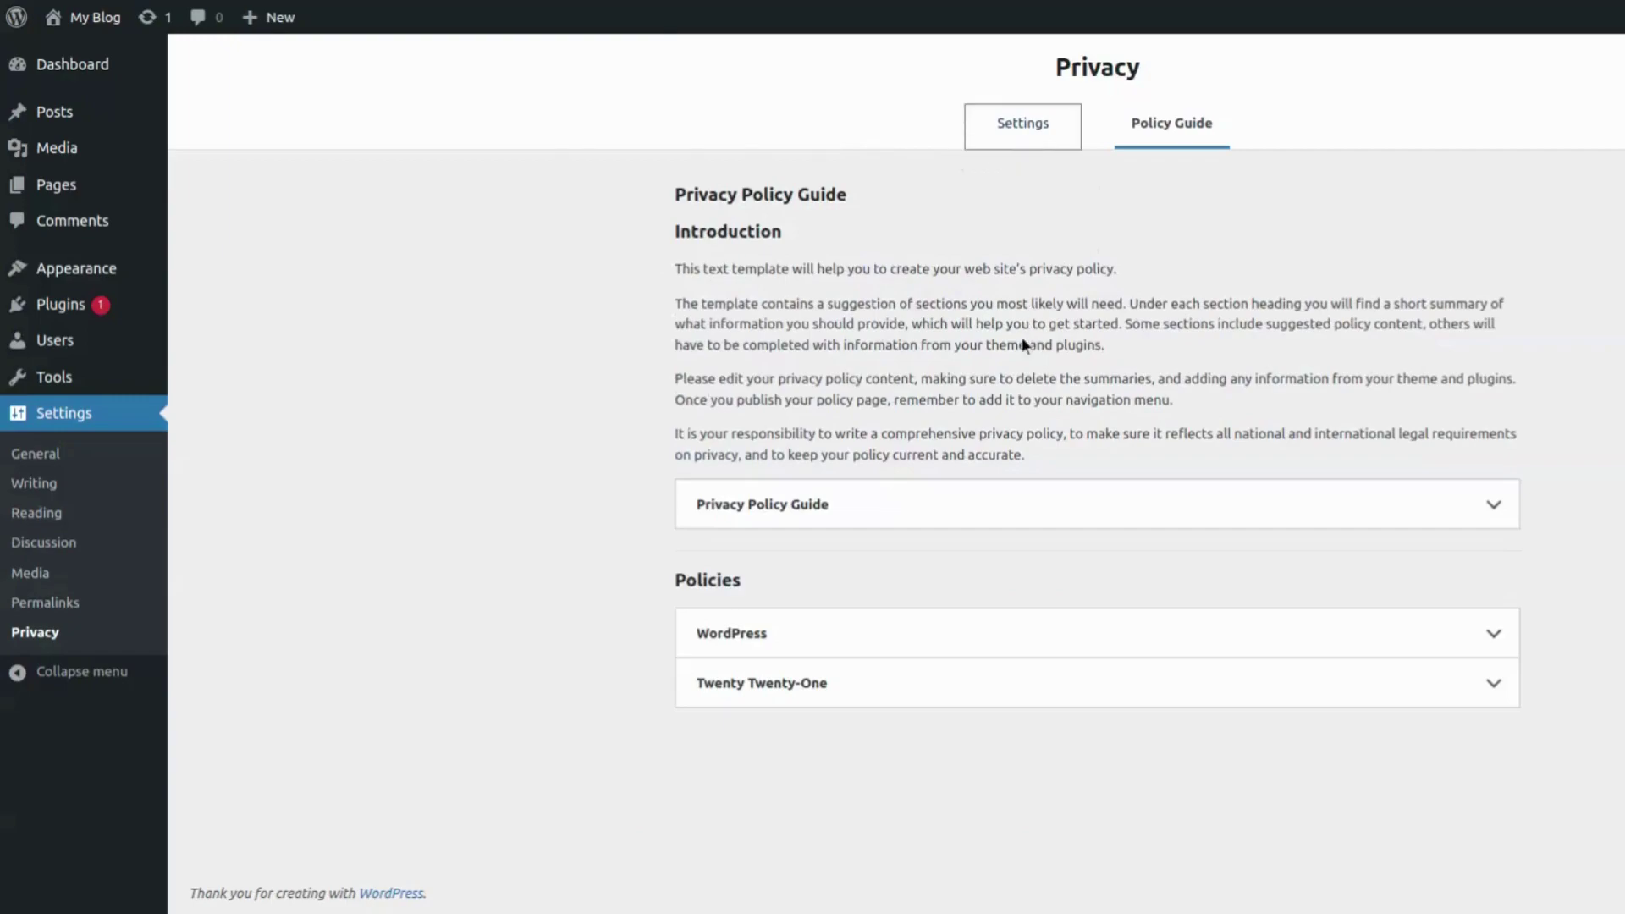